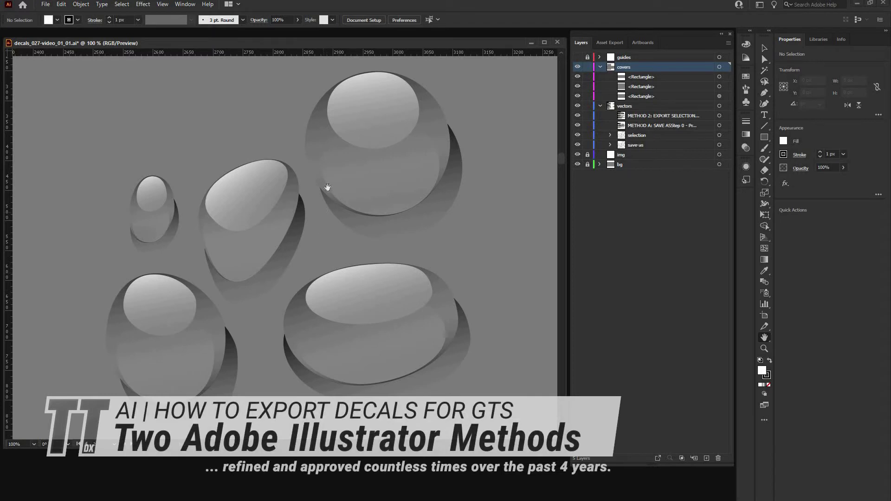
Examine the METHOD A: SAVE AS title and the five water droplet graphics on the neighbouring artboard.
{"action": "left_click_drag", "start_coordinate": [356, 220], "coordinate": [313, 195]}
{"action": "left_click_drag", "start_coordinate": [175, 199], "coordinate": [278, 229]}
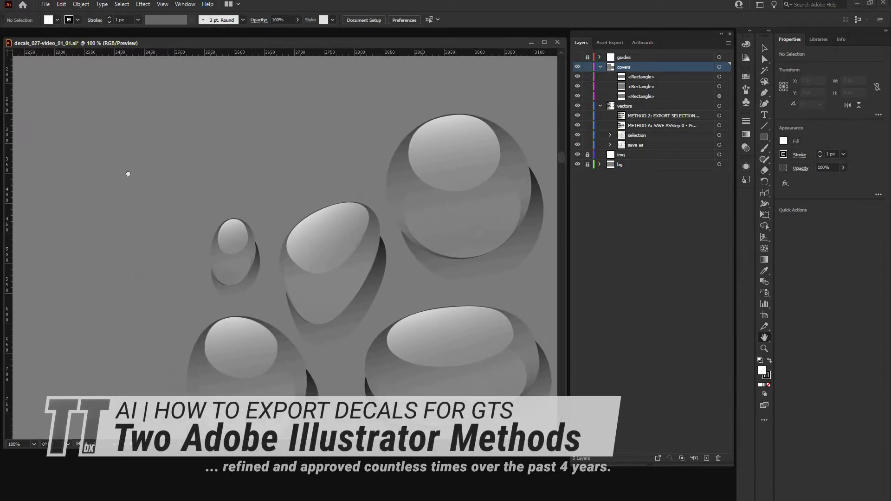
{"action": "left_click_drag", "start_coordinate": [127, 173], "coordinate": [345, 197]}
{"action": "scroll", "coordinate": [191, 224], "scroll_direction": "left", "scroll_amount": 20}
{"action": "scroll", "coordinate": [449, 236], "scroll_direction": "up", "scroll_amount": 5}
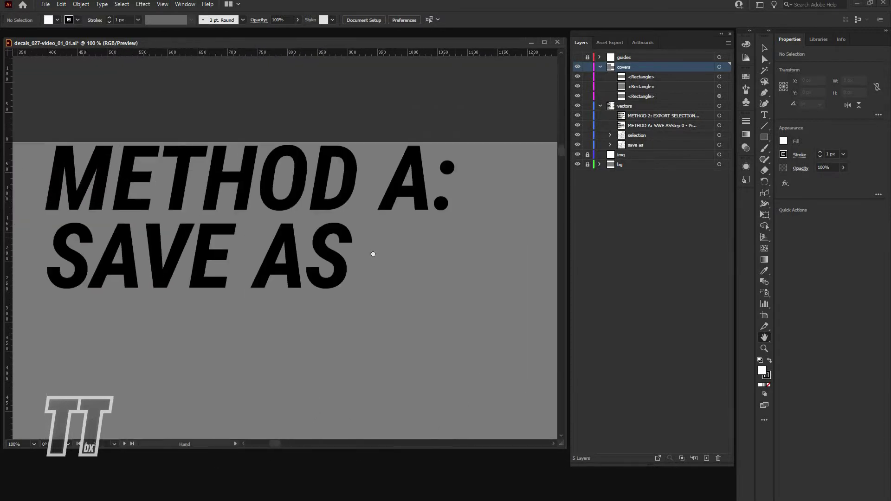
{"action": "scroll", "coordinate": [343, 255], "scroll_direction": "right", "scroll_amount": 2}
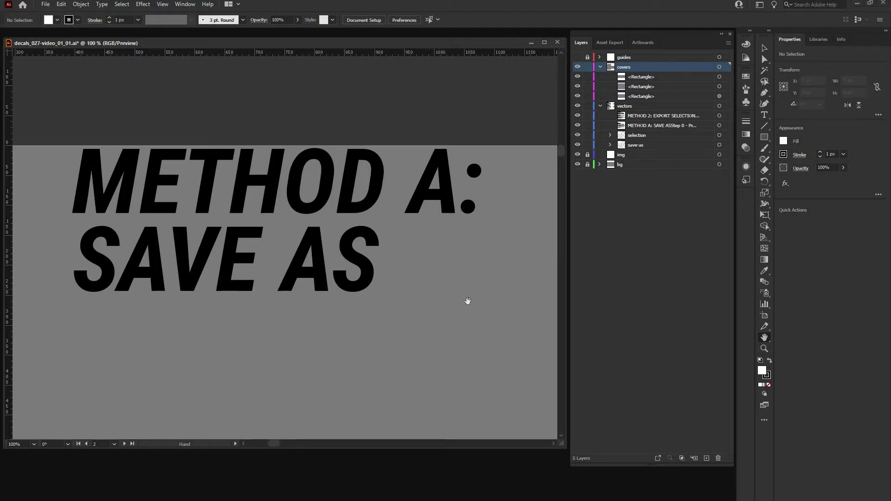
{"action": "mouse_move", "coordinate": [451, 288]}
{"action": "left_mouse_down"}
{"action": "mouse_move", "coordinate": [388, 244]}
{"action": "mouse_move", "coordinate": [400, 262]}
{"action": "mouse_move", "coordinate": [183, 230]}
{"action": "left_mouse_up"}
{"action": "left_click_drag", "start_coordinate": [389, 274], "coordinate": [133, 248]}
{"action": "left_click_drag", "start_coordinate": [266, 237], "coordinate": [102, 227]}
{"action": "mouse_move", "coordinate": [473, 281]}
{"action": "left_mouse_down"}
{"action": "mouse_move", "coordinate": [348, 252]}
{"action": "mouse_move", "coordinate": [299, 221]}
{"action": "left_mouse_up"}
{"action": "left_click_drag", "start_coordinate": [367, 297], "coordinate": [187, 278]}
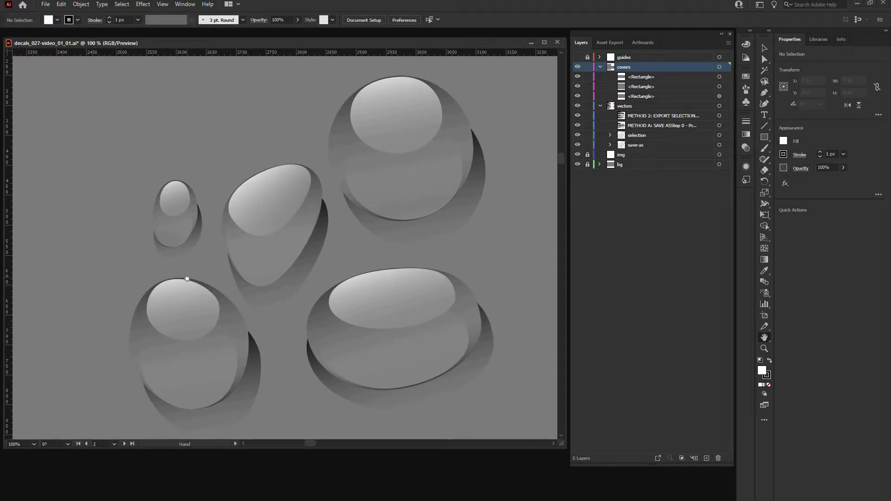
{"action": "left_click_drag", "start_coordinate": [187, 279], "coordinate": [187, 275]}
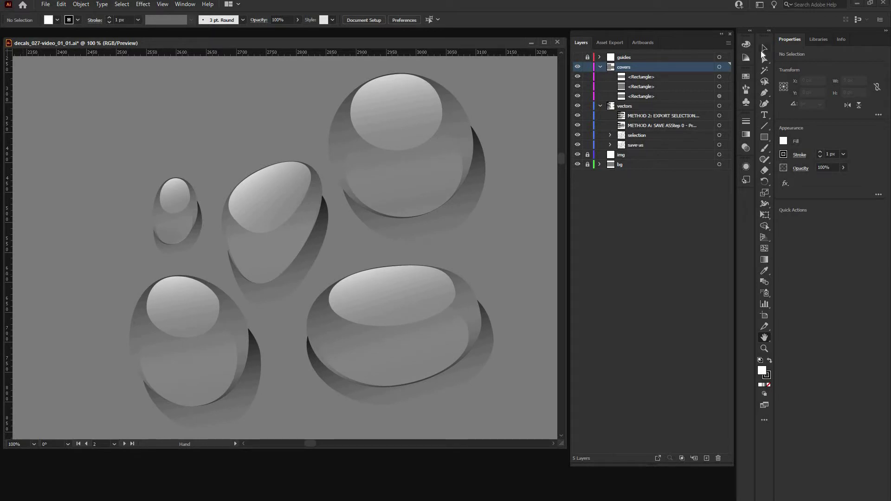
Inspect the separate highlight, body and shadow paths of the water droplets with the Direct Selection tool.
{"action": "left_click", "coordinate": [764, 59]}
{"action": "left_click", "coordinate": [168, 226]}
{"action": "left_click", "coordinate": [264, 251]}
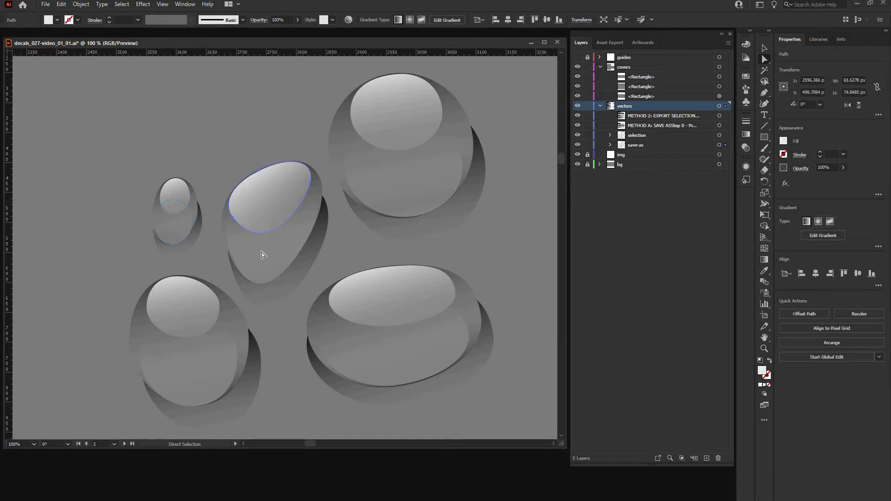
{"action": "left_click", "coordinate": [403, 163]}
{"action": "left_click", "coordinate": [397, 116]}
{"action": "left_click", "coordinate": [478, 178]}
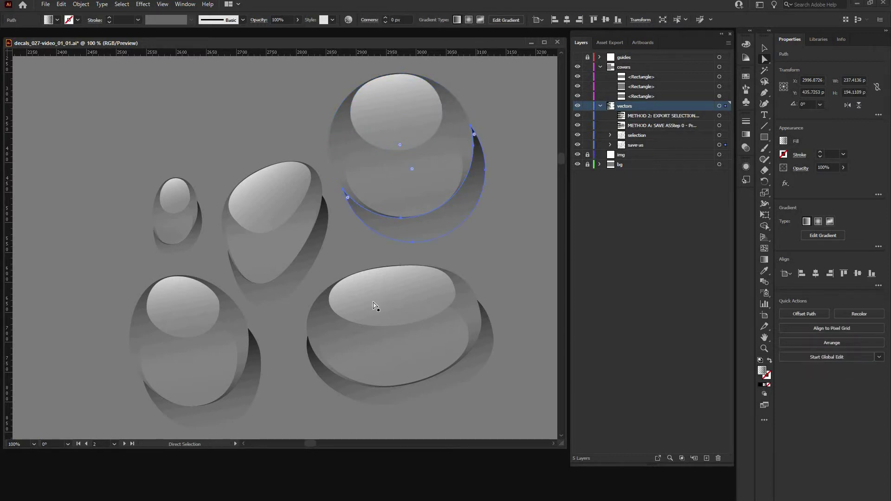
{"action": "left_click", "coordinate": [361, 338]}
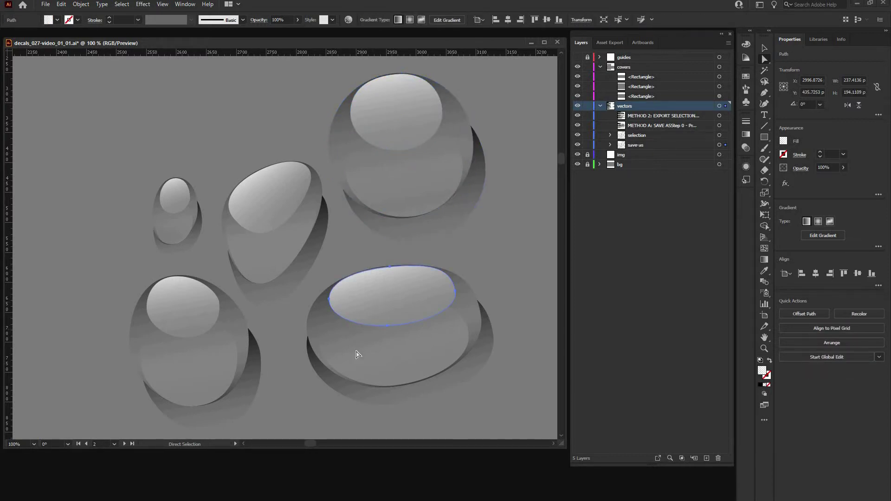
{"action": "left_click", "coordinate": [318, 321]}
{"action": "left_click", "coordinate": [240, 331]}
{"action": "left_click", "coordinate": [181, 295]}
{"action": "left_click", "coordinate": [177, 198]}
Hide the bg layer behind the droplet artwork.
{"action": "left_click_drag", "start_coordinate": [382, 311], "coordinate": [374, 309]}
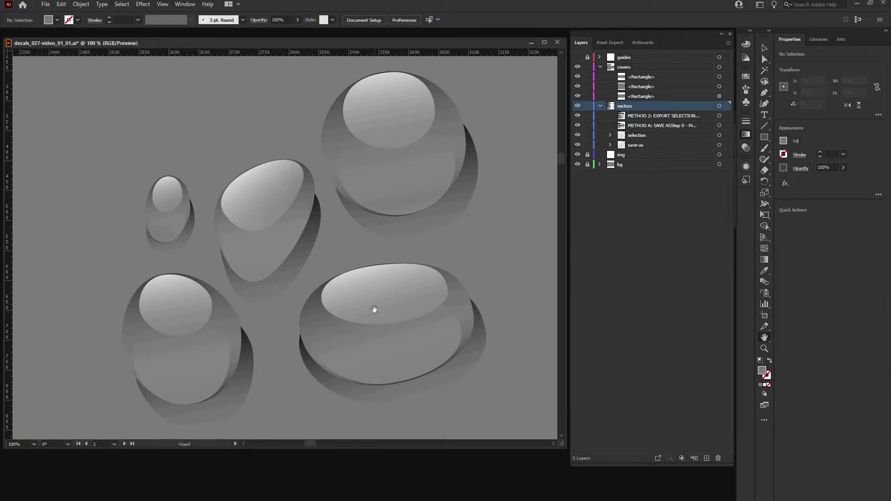
{"action": "key", "text": "ctrl+minus"}
{"action": "key", "text": "ctrl+minus"}
{"action": "key", "text": "ctrl+minus"}
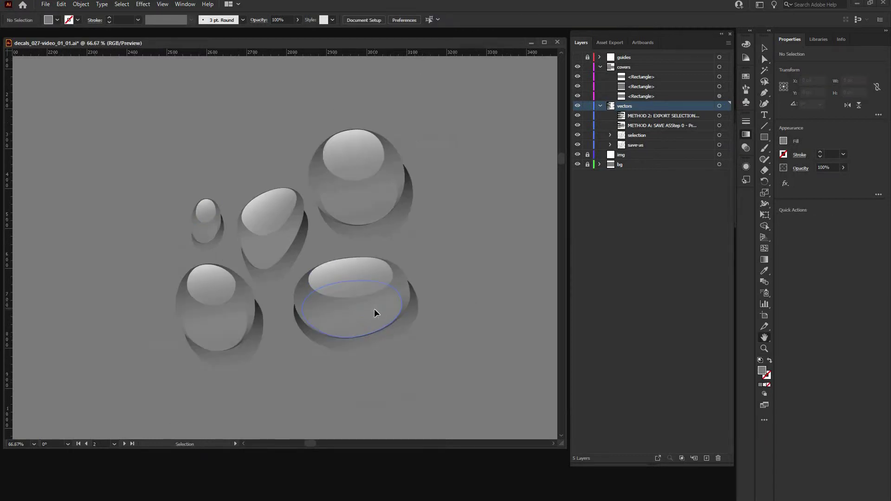
{"action": "left_click_drag", "start_coordinate": [122, 256], "coordinate": [402, 269]}
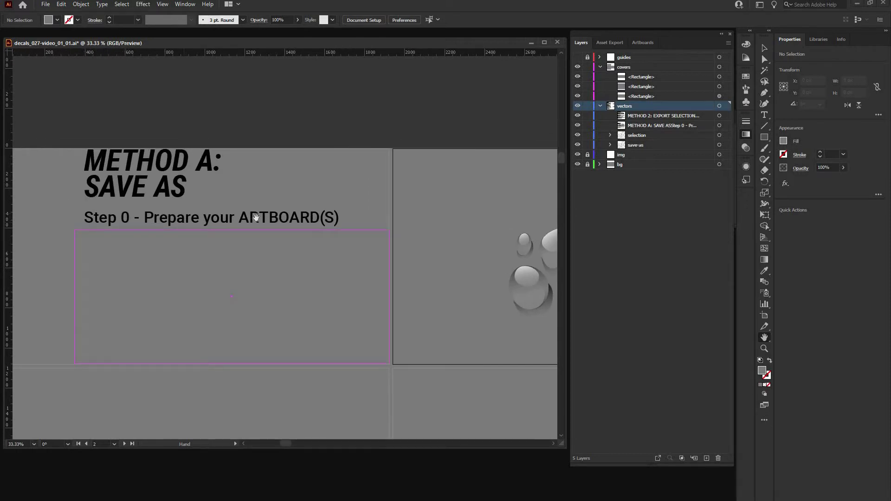
{"action": "left_click_drag", "start_coordinate": [372, 264], "coordinate": [183, 278]}
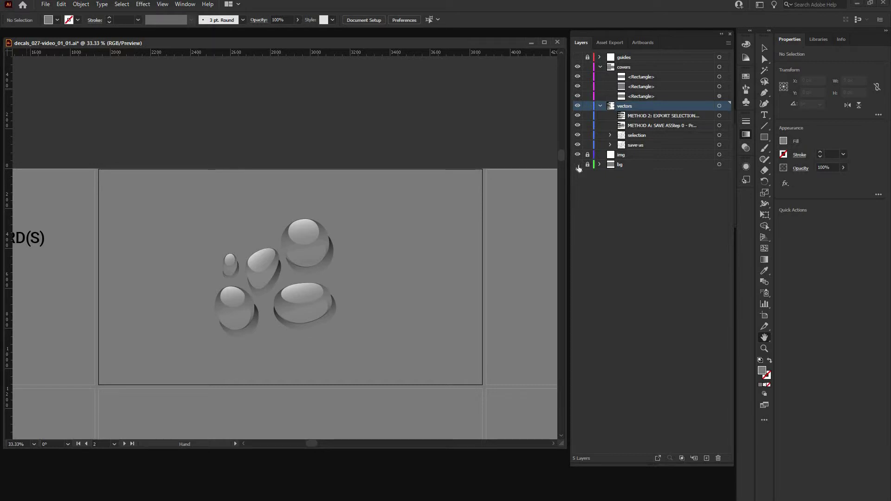
{"action": "left_click", "coordinate": [577, 165]}
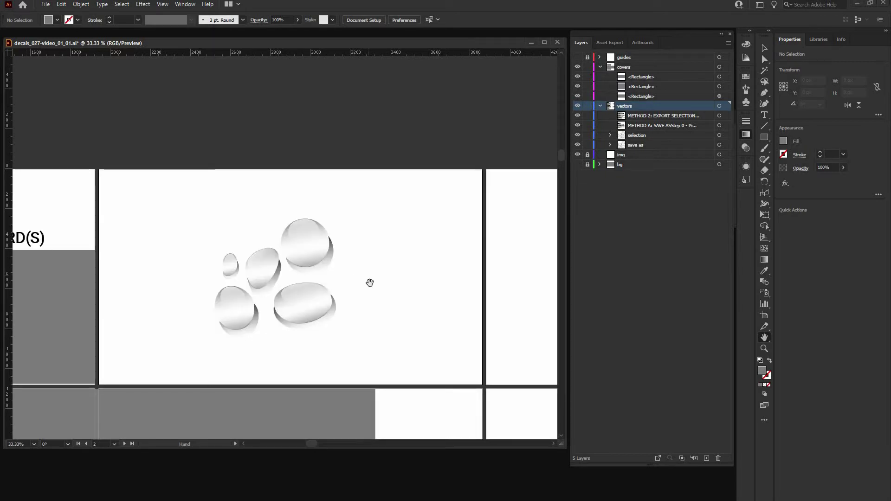
{"action": "left_click_drag", "start_coordinate": [372, 298], "coordinate": [376, 279]}
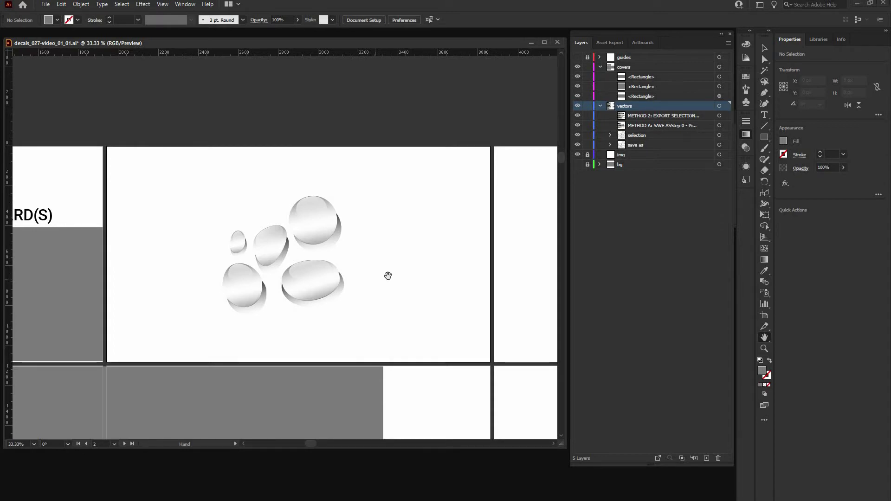
Select the whole droplet group to inspect how it sits within its artboard, and clear the selection.
{"action": "key", "text": "ctrl"}
{"action": "key", "text": "ctrl+equal"}
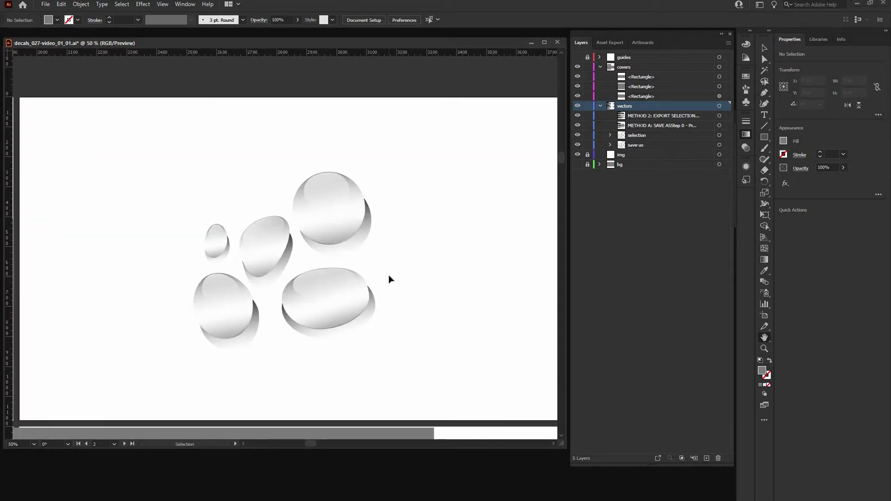
{"action": "key", "text": "ctrl+minus"}
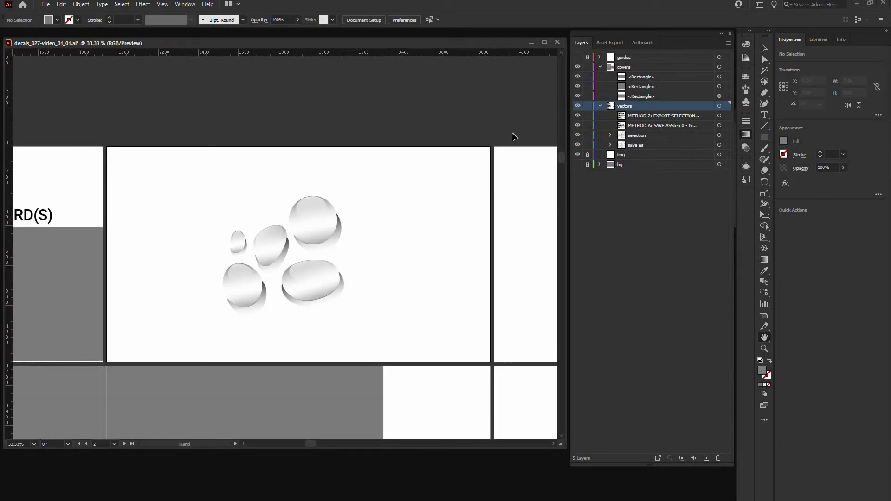
{"action": "key", "text": "v"}
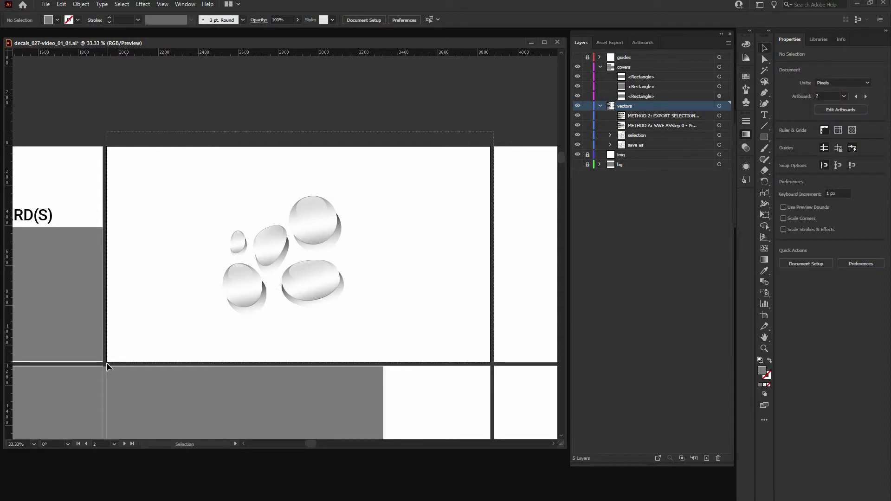
{"action": "left_click", "coordinate": [295, 287]}
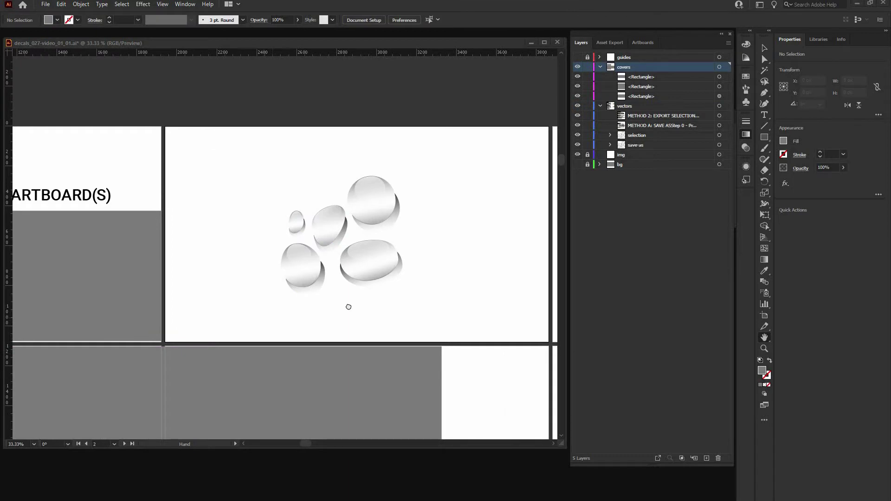
{"action": "left_click_drag", "start_coordinate": [264, 318], "coordinate": [348, 307]}
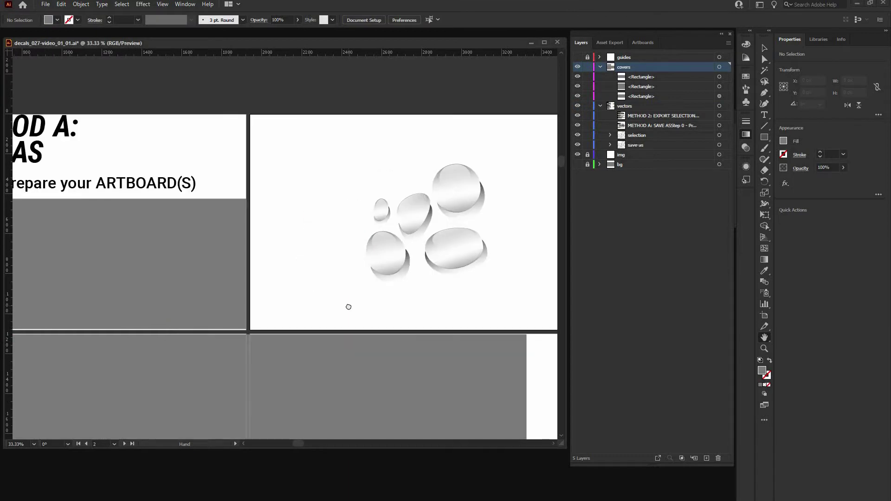
Shorten the grey cover rectangle on the METHOD A artboard from its upper edge to about 253 px high, uncovering the Step 1 lines.
{"action": "left_click_drag", "start_coordinate": [191, 311], "coordinate": [214, 326]}
{"action": "scroll", "coordinate": [215, 326], "scroll_direction": "left", "scroll_amount": 1}
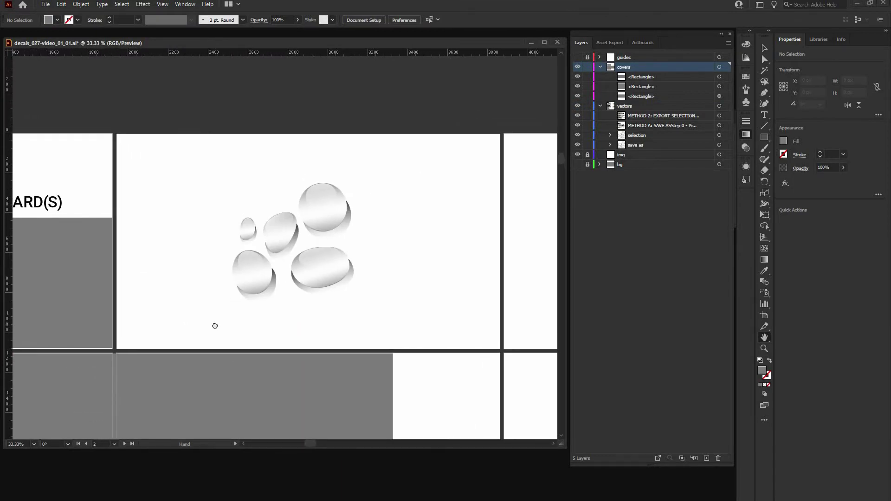
{"action": "scroll", "coordinate": [223, 328], "scroll_direction": "left", "scroll_amount": 2}
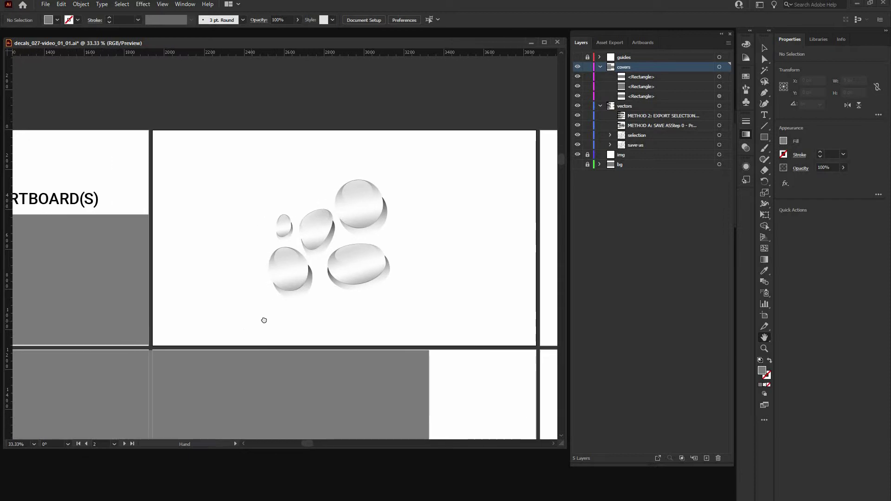
{"action": "scroll", "coordinate": [264, 320], "scroll_direction": "left", "scroll_amount": 8}
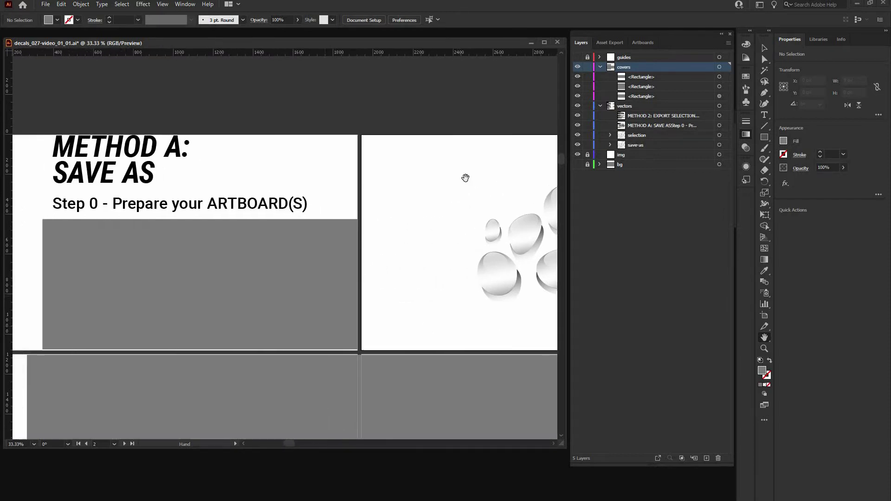
{"action": "scroll", "coordinate": [464, 178], "scroll_direction": "left", "scroll_amount": 1}
{"action": "left_click", "coordinate": [763, 50]}
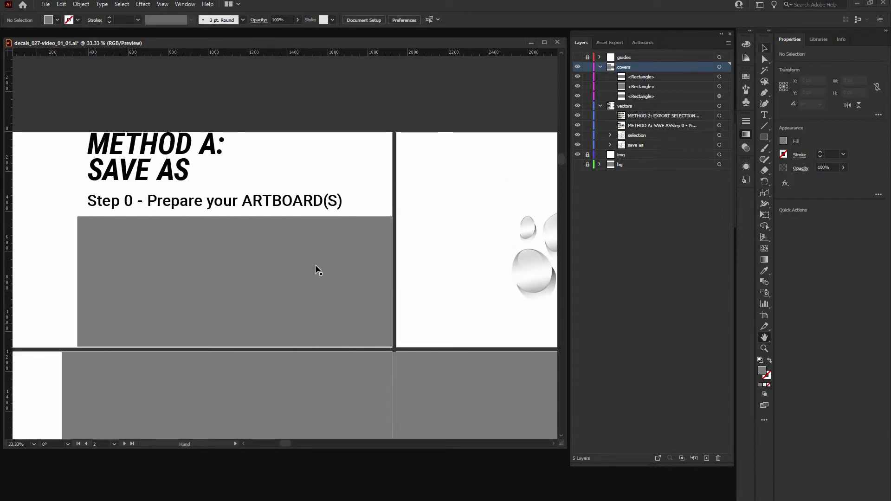
{"action": "left_click", "coordinate": [227, 216]}
{"action": "left_click_drag", "start_coordinate": [235, 217], "coordinate": [251, 239]}
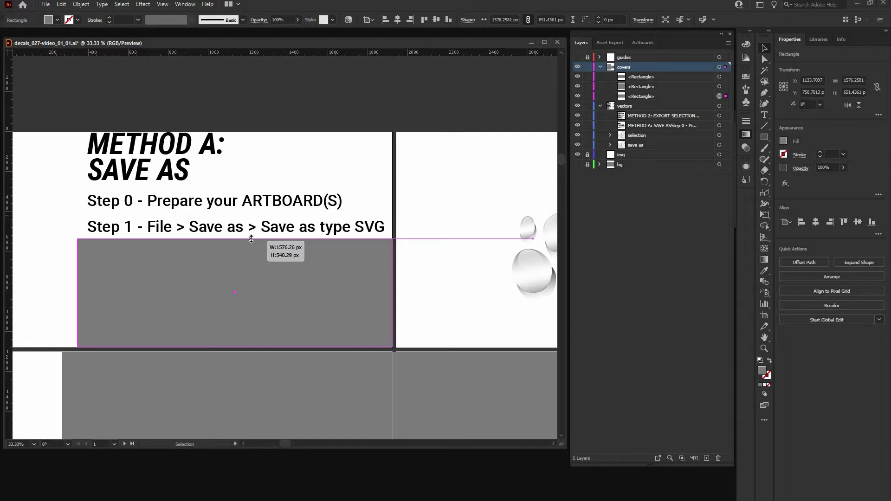
{"action": "left_click_drag", "start_coordinate": [251, 239], "coordinate": [257, 297]}
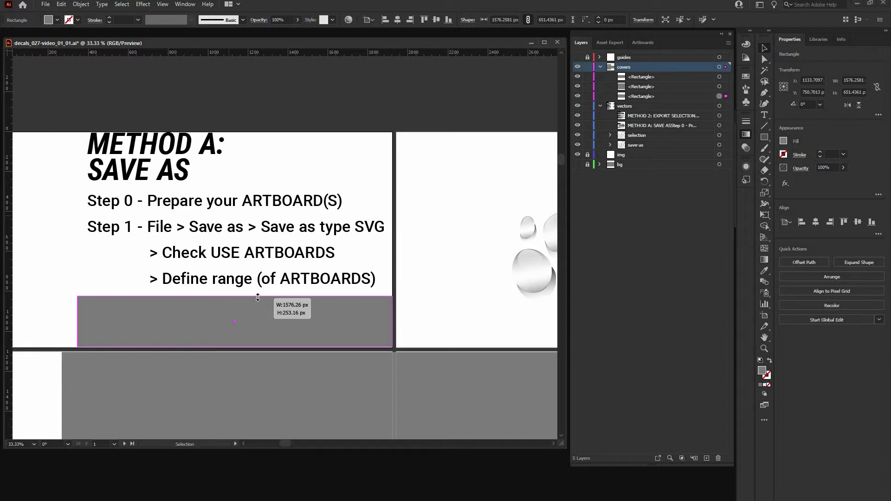
{"action": "left_click_drag", "start_coordinate": [256, 297], "coordinate": [256, 297]}
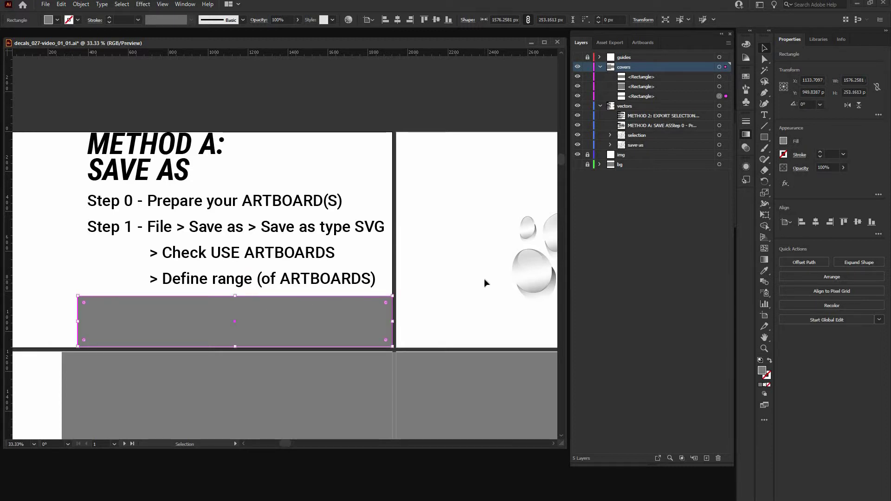
Examine the full grid of artboards in the document and return to the METHOD A instructions.
{"action": "key", "text": "ctrl+minus"}
{"action": "key", "text": "ctrl+minus"}
{"action": "key", "text": "ctrl+minus"}
{"action": "key", "text": "ctrl+minus"}
{"action": "key", "text": "ctrl+minus"}
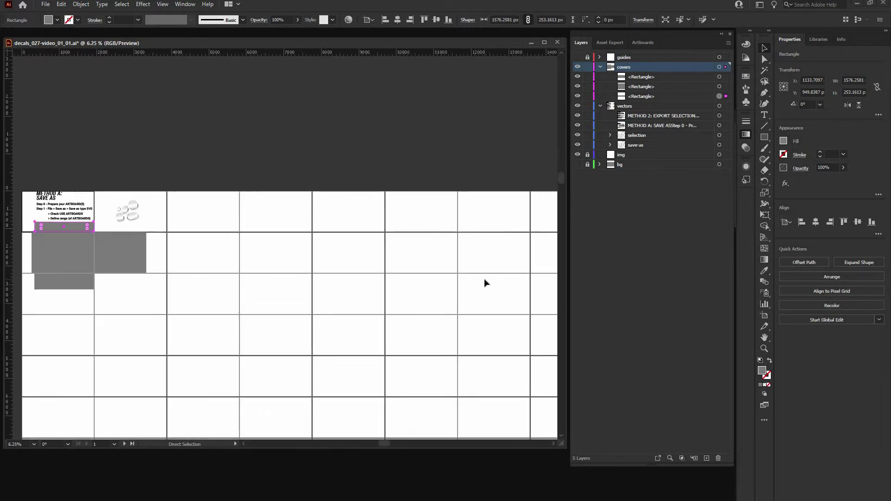
{"action": "scroll", "coordinate": [478, 279], "scroll_direction": "down", "scroll_amount": 4}
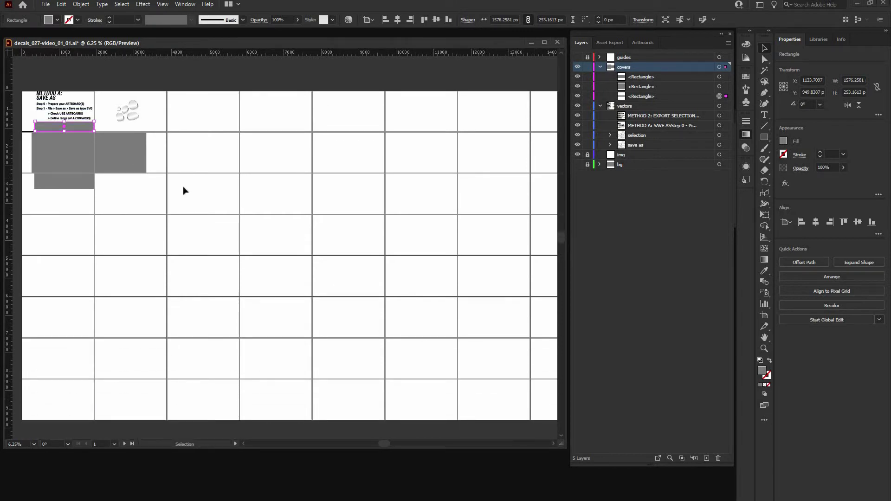
{"action": "scroll", "coordinate": [183, 186], "scroll_direction": "up", "scroll_amount": 2}
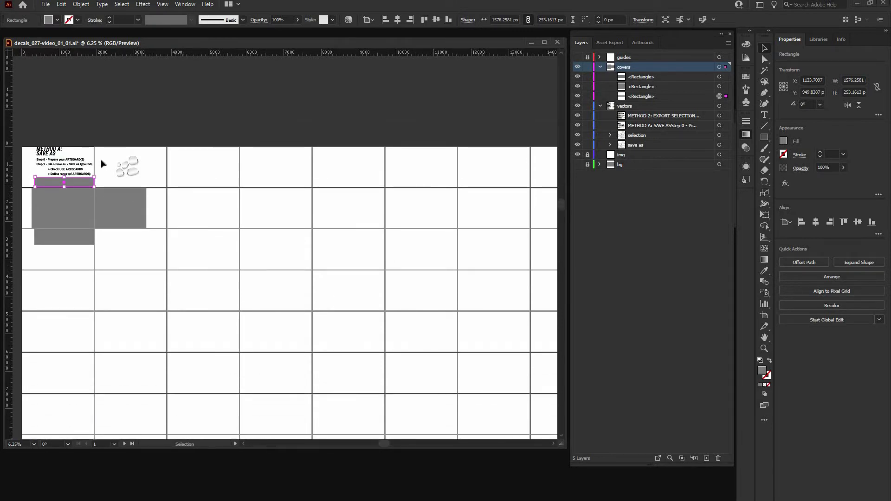
{"action": "key", "text": "z"}
{"action": "left_click_drag", "start_coordinate": [42, 179], "coordinate": [24, 199]}
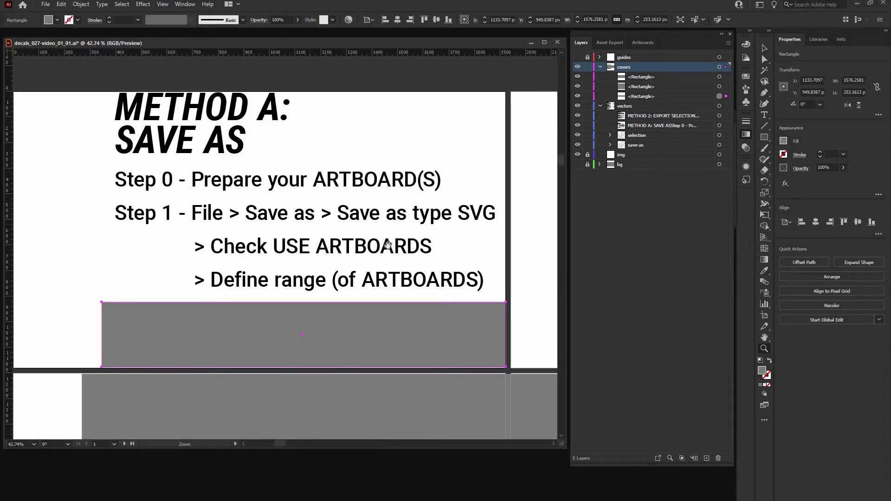
Start saving the document under a new format with Save As and choose SVG (*.SVG) as the file type.
{"action": "key", "text": "h"}
{"action": "left_click_drag", "start_coordinate": [394, 267], "coordinate": [61, 264]}
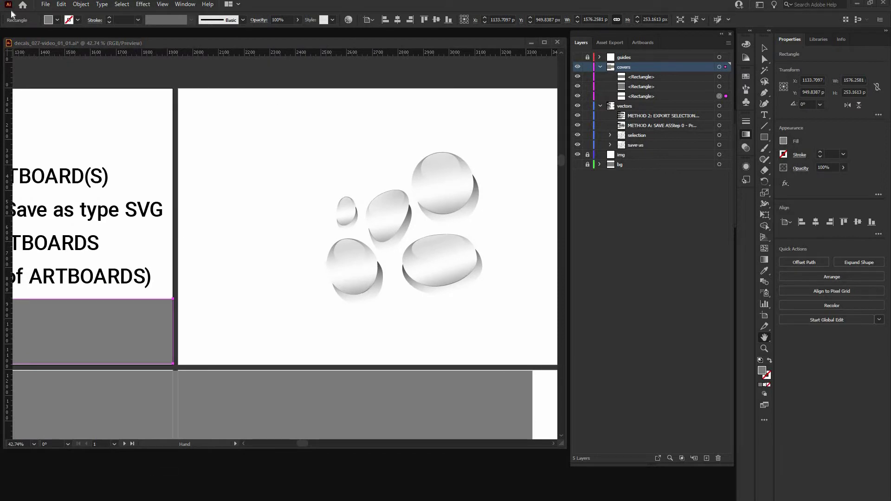
{"action": "left_click", "coordinate": [45, 4]}
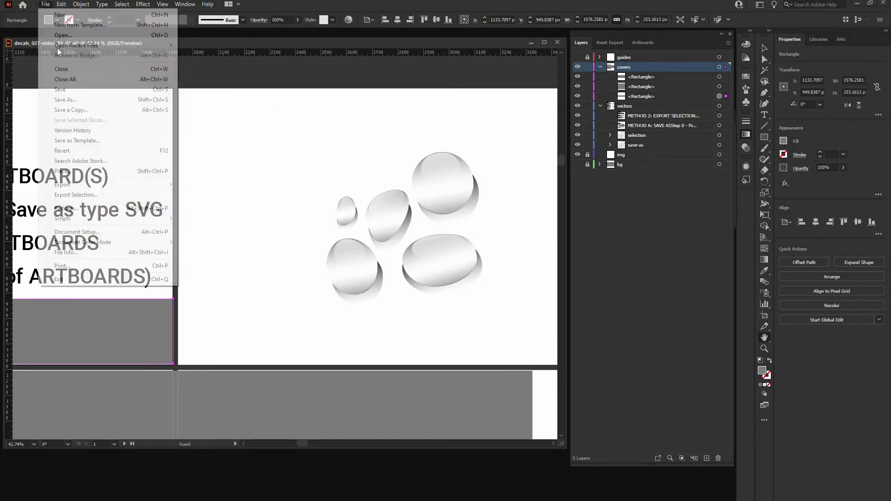
{"action": "left_click", "coordinate": [73, 100]}
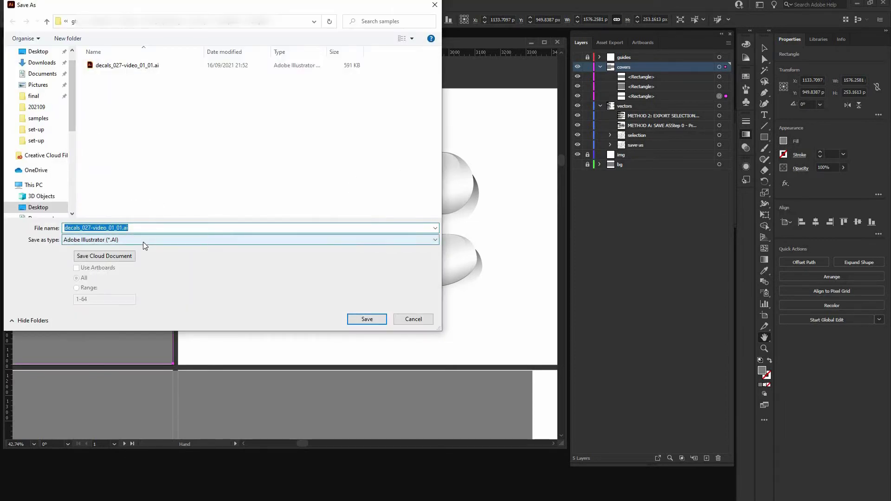
{"action": "left_click", "coordinate": [143, 241]}
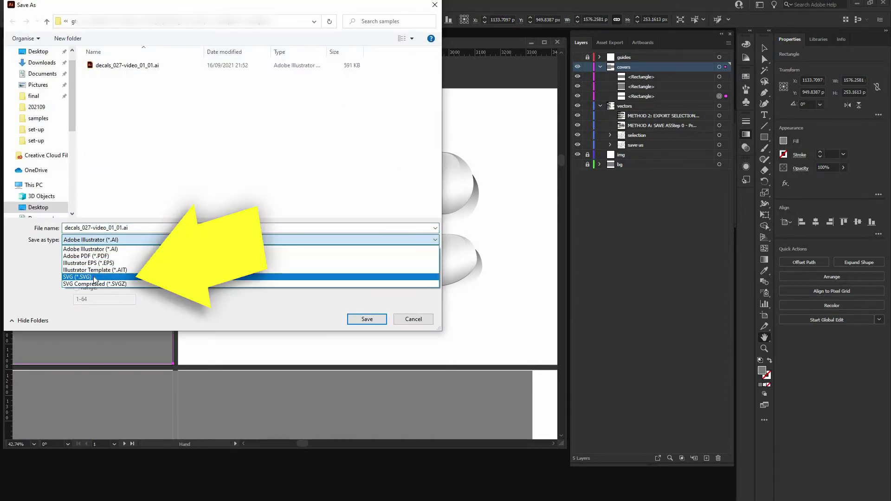
{"action": "left_click", "coordinate": [94, 278]}
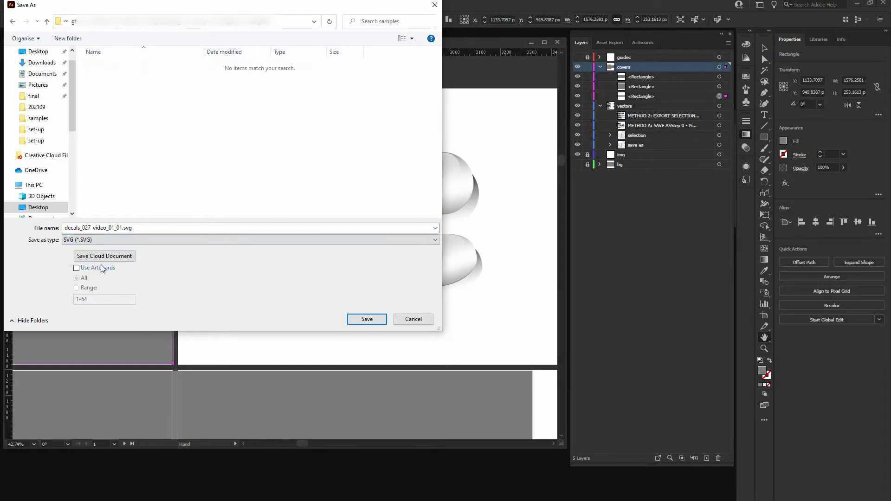
Restrict the SVG save to artboards with the range set to 2, and save the file.
{"action": "left_click", "coordinate": [77, 268]}
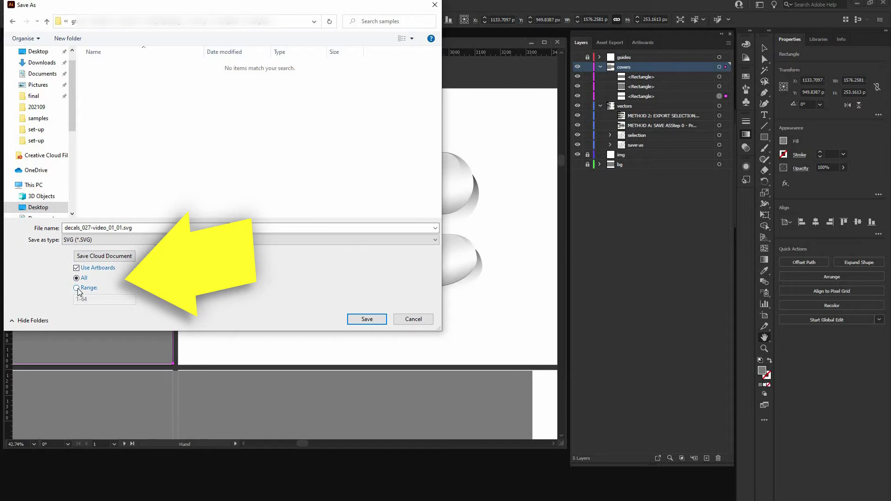
{"action": "left_click", "coordinate": [77, 288]}
{"action": "double_click", "coordinate": [80, 300]}
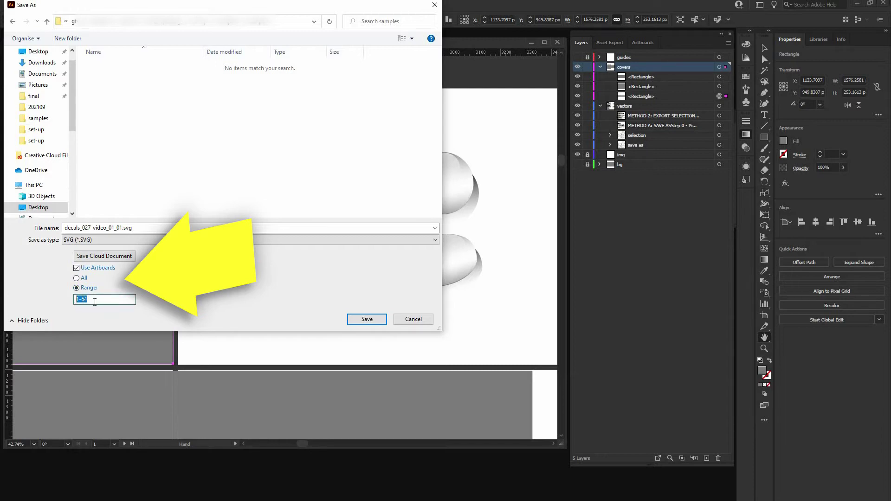
{"action": "type", "text": "2"}
{"action": "left_click", "coordinate": [360, 320]}
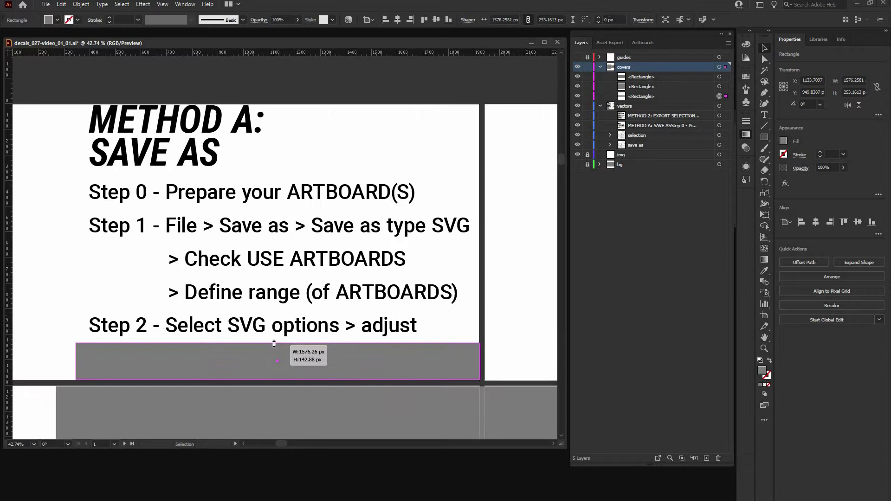
Shorten the METHOD A cover rectangle from its upper edge to about 143 px high, uncovering Step 2, and review the SVG options.
{"action": "left_click_drag", "start_coordinate": [277, 344], "coordinate": [274, 344]}
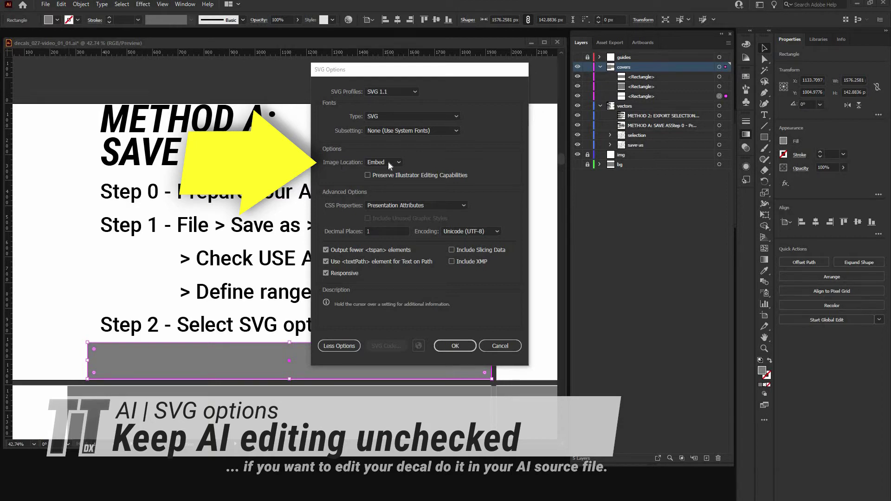
{"action": "mouse_move", "coordinate": [388, 161]}
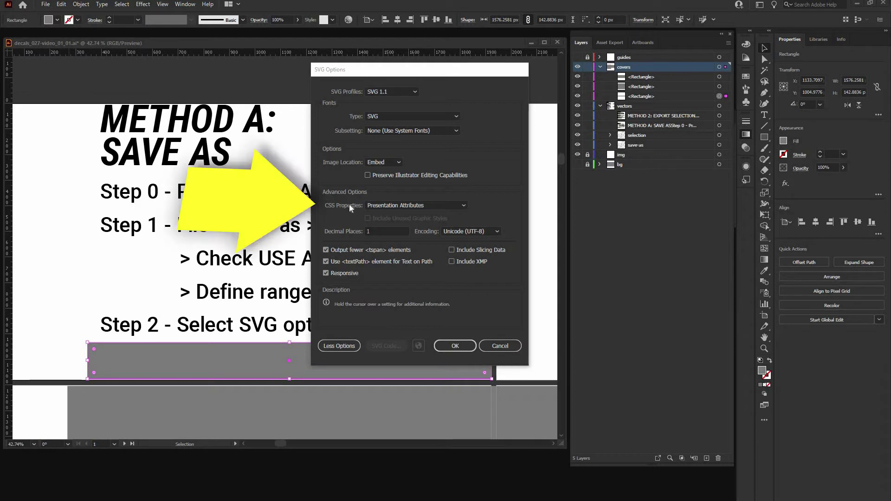
{"action": "mouse_move", "coordinate": [405, 205]}
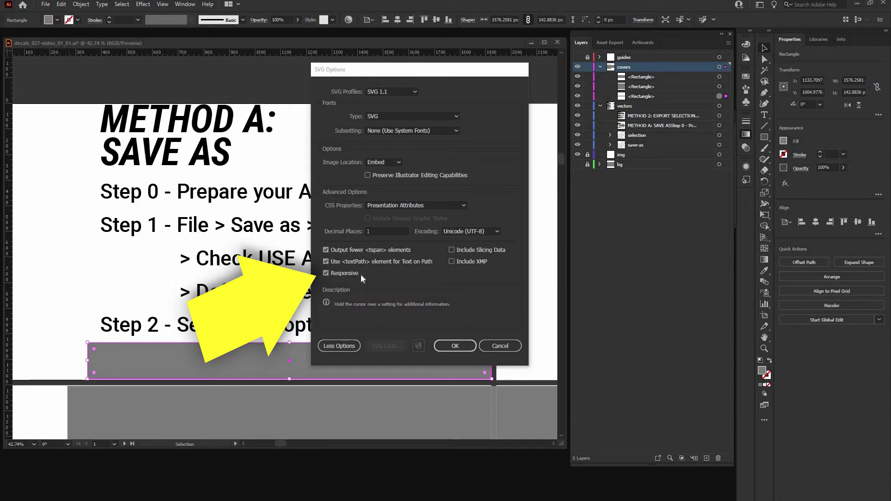
{"action": "mouse_move", "coordinate": [358, 276]}
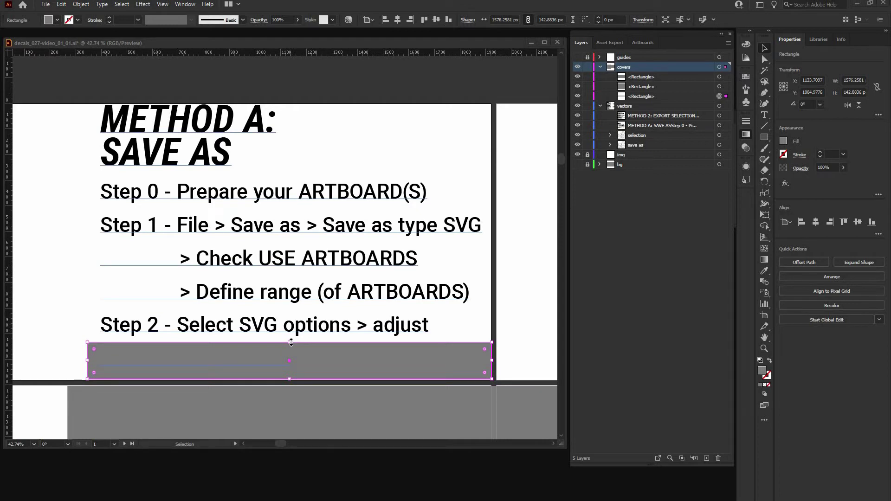
Shorten the METHOD A cover rectangle to about 14 px high, uncovering Step 3, and accept the SVG options.
{"action": "left_click_drag", "start_coordinate": [291, 343], "coordinate": [290, 377]}
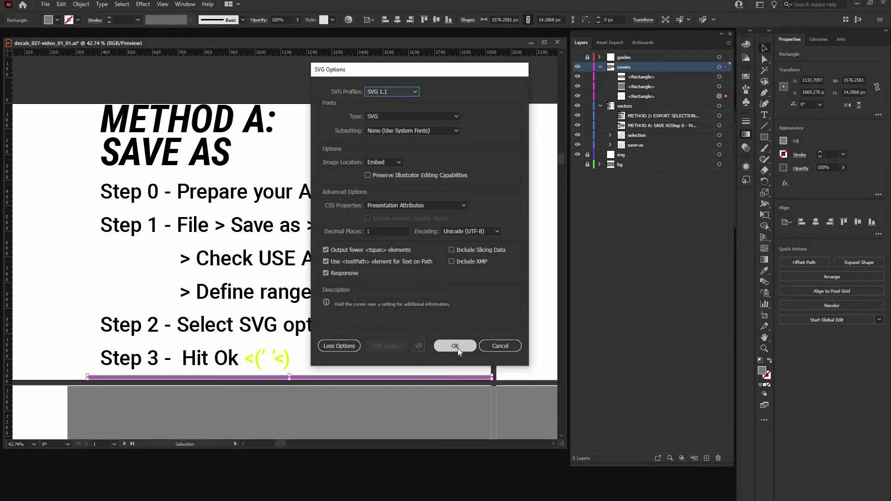
{"action": "left_click", "coordinate": [454, 346]}
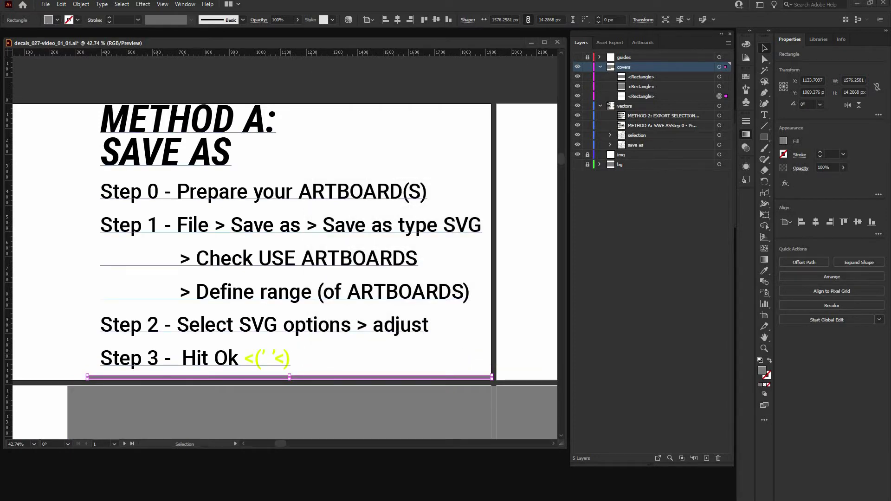
Switch to File Explorer and open the nested samples folder to locate the exported SVG file.
{"action": "left_click", "coordinate": [239, 500]}
{"action": "left_click", "coordinate": [286, 485]}
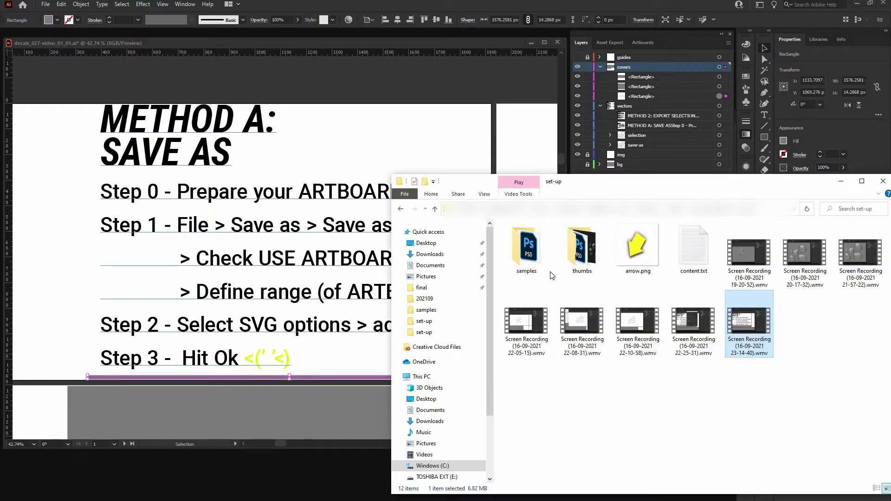
{"action": "double_click", "coordinate": [538, 254]}
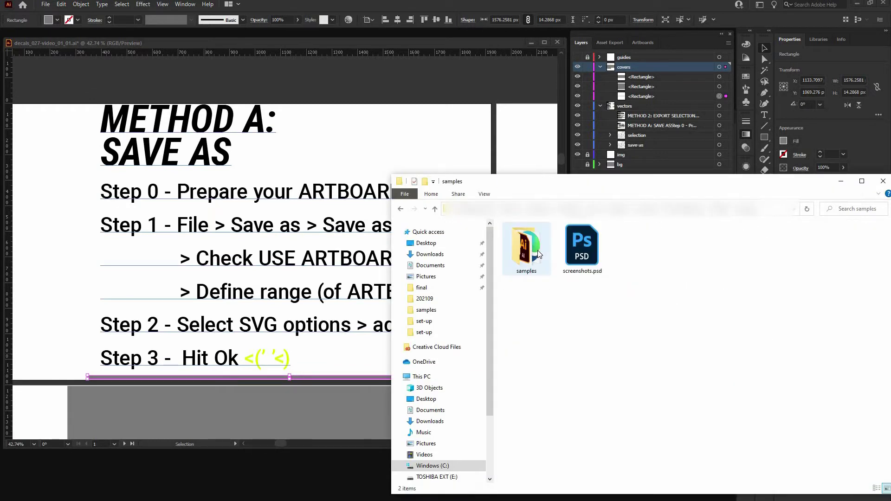
{"action": "double_click", "coordinate": [538, 254]}
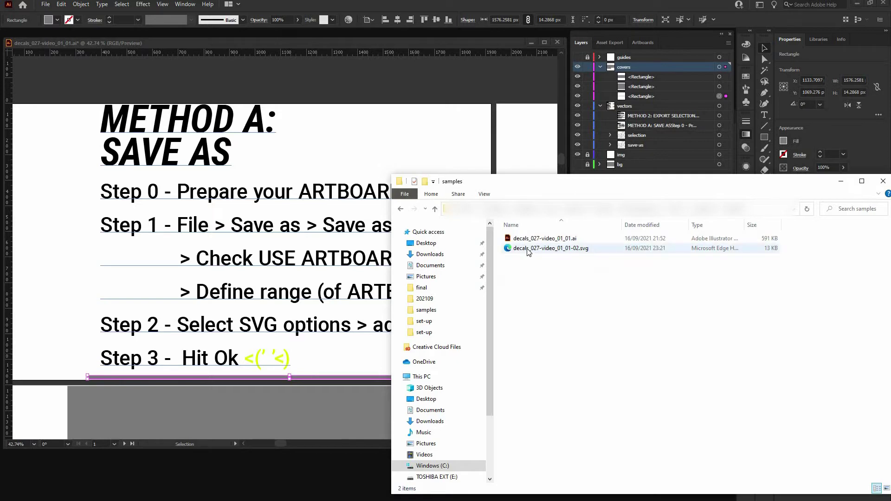
Switch to the Gran Turismo Decal Uploader page in the browser and add decals_027-video_01_01-02.svg from the samples folder to the upload list.
{"action": "left_click", "coordinate": [330, 500]}
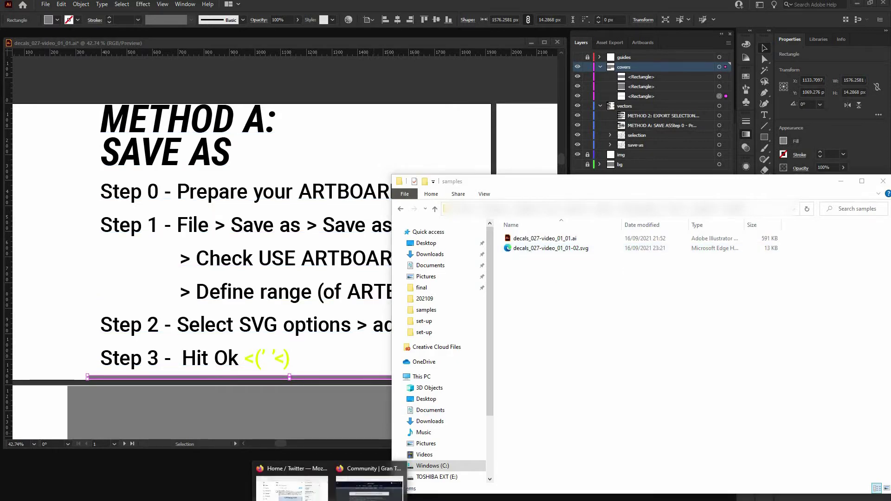
{"action": "left_click", "coordinate": [369, 483]}
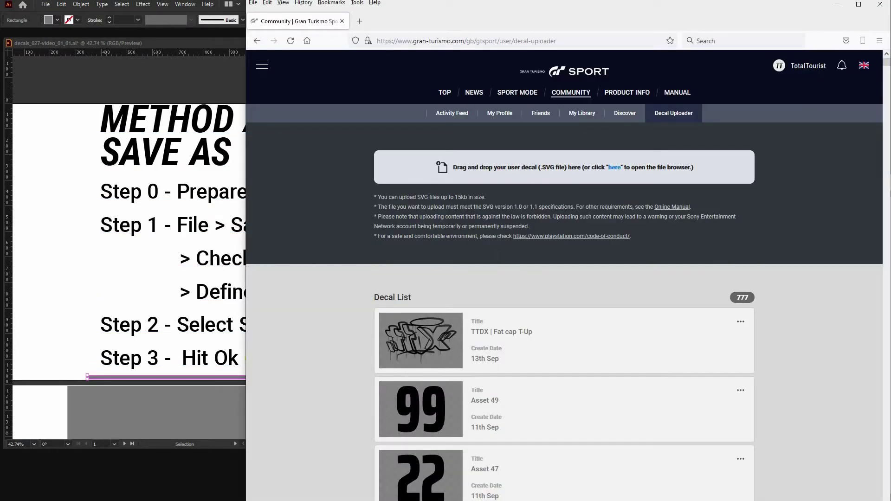
{"action": "left_click", "coordinate": [239, 500]}
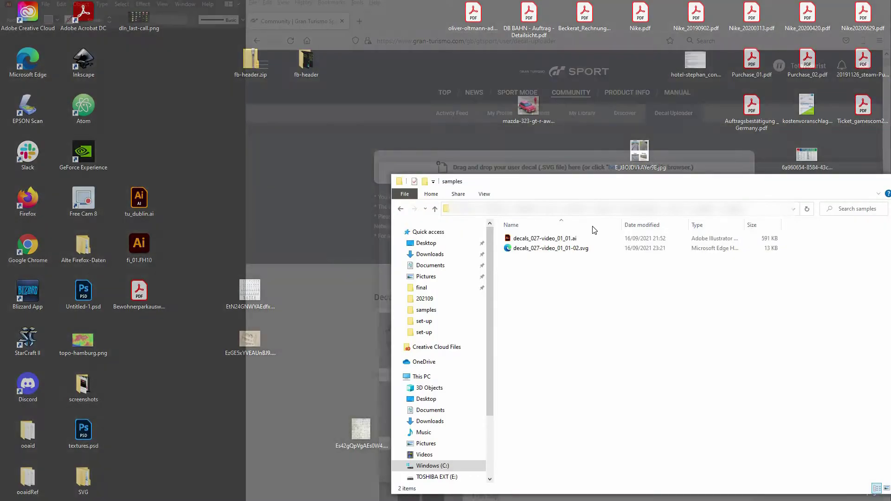
{"action": "left_click", "coordinate": [284, 485]}
{"action": "left_click", "coordinate": [532, 247]}
{"action": "left_click_drag", "start_coordinate": [597, 199], "coordinate": [536, 260]}
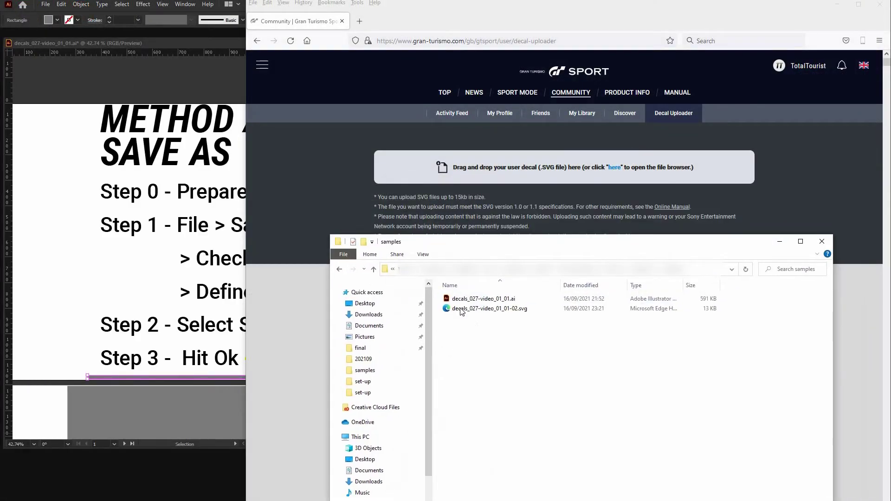
{"action": "left_click_drag", "start_coordinate": [489, 309], "coordinate": [533, 173]}
{"action": "left_click", "coordinate": [778, 241]}
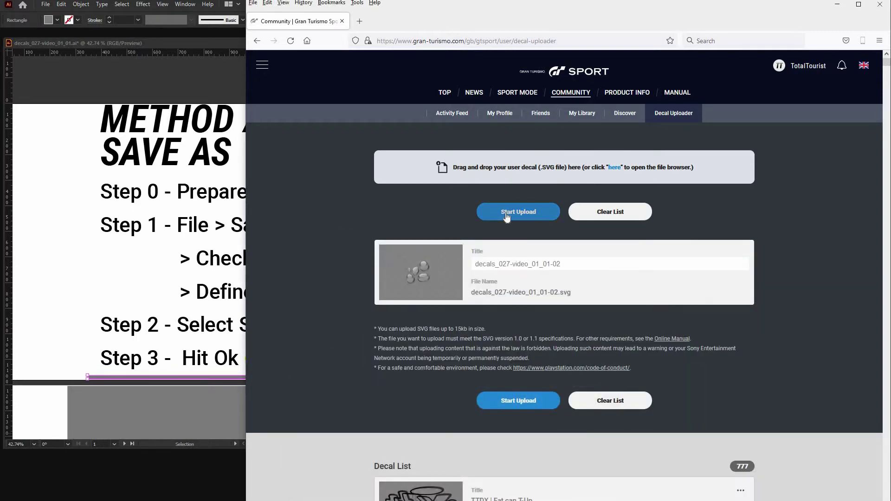
Start uploading the decal, skip to the final information page, and agree to proceed with the upload.
{"action": "left_click", "coordinate": [505, 212]}
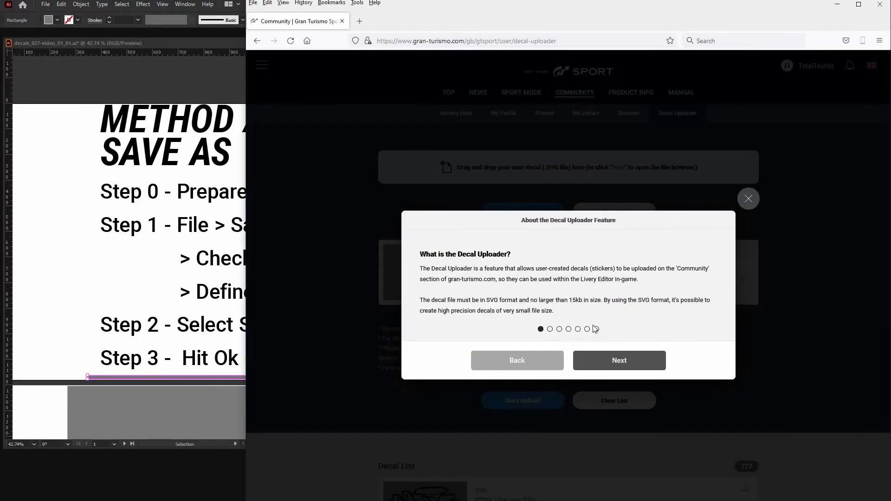
{"action": "left_click", "coordinate": [596, 329]}
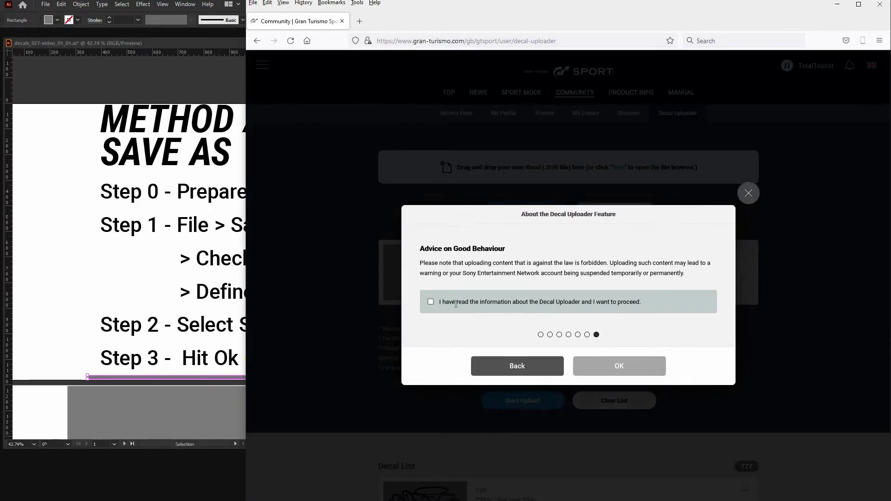
{"action": "left_click", "coordinate": [431, 302]}
{"action": "left_click", "coordinate": [611, 362]}
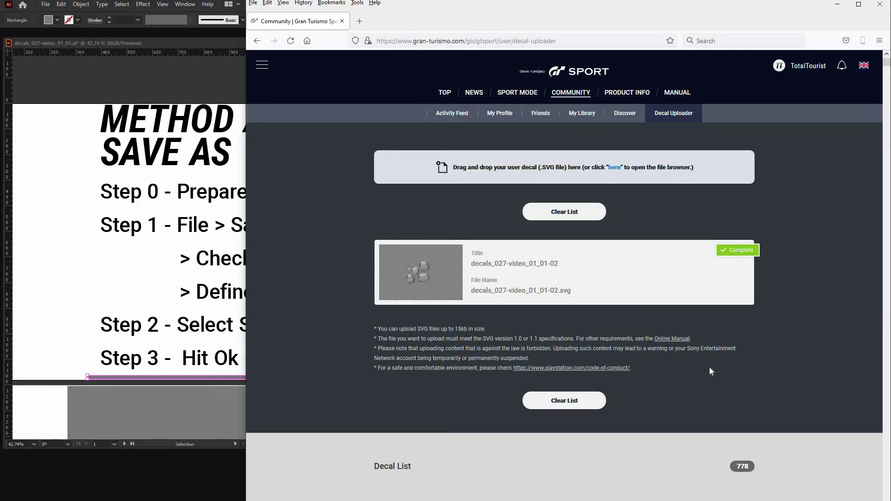
{"action": "scroll", "coordinate": [356, 407], "scroll_direction": "down", "scroll_amount": 4}
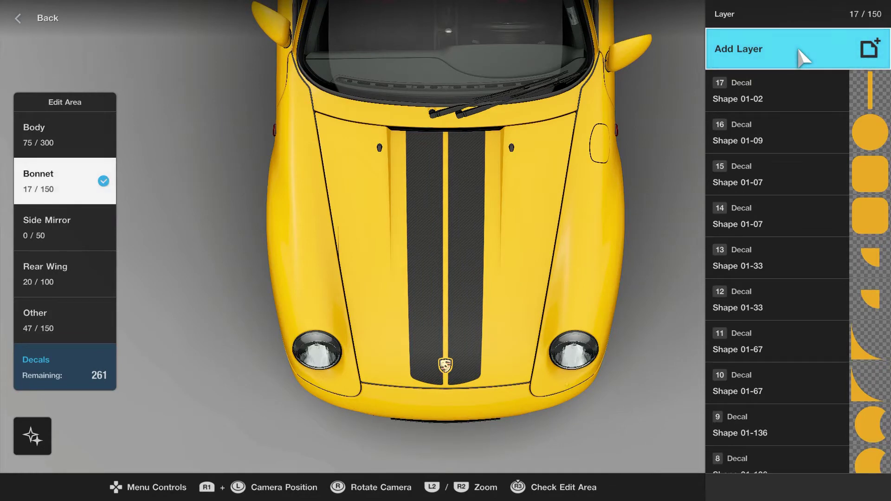
Switch to the Gran Turismo livery editor and add the decals_027-video_01_01-02 decal from My Library as a new bonnet layer.
{"action": "left_click", "coordinate": [801, 56]}
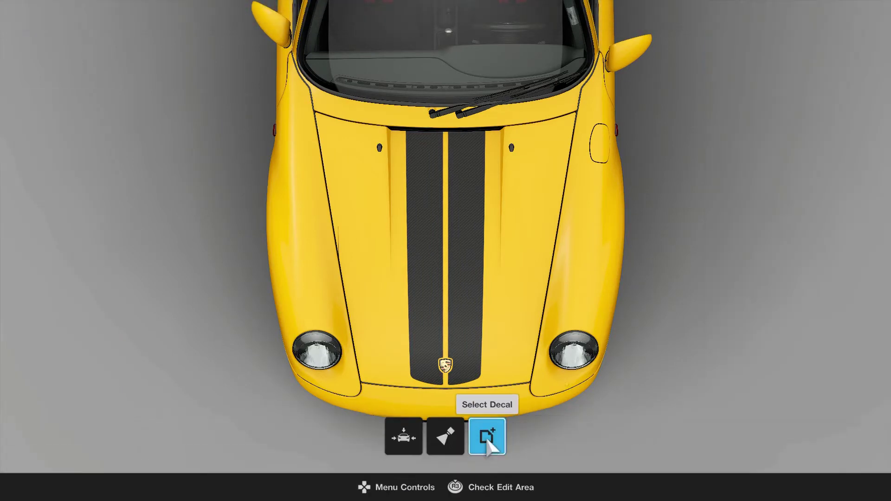
{"action": "left_click", "coordinate": [487, 440]}
{"action": "left_click", "coordinate": [231, 140]}
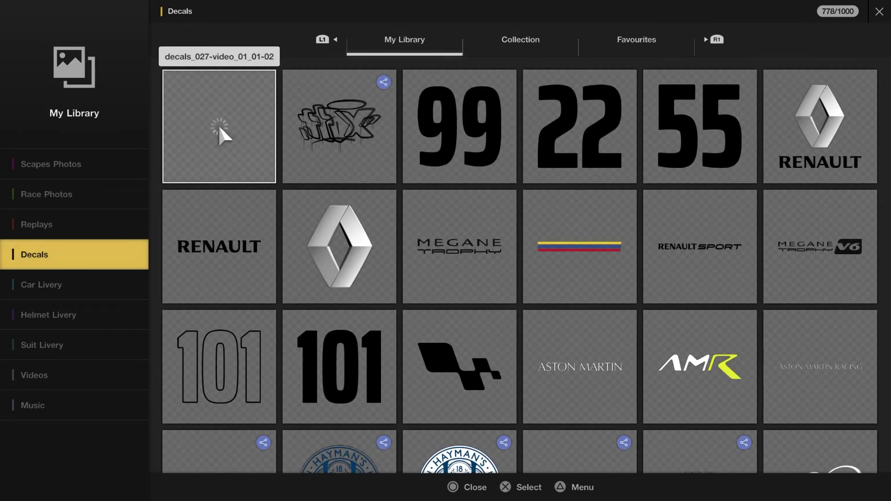
{"action": "left_click", "coordinate": [218, 124]}
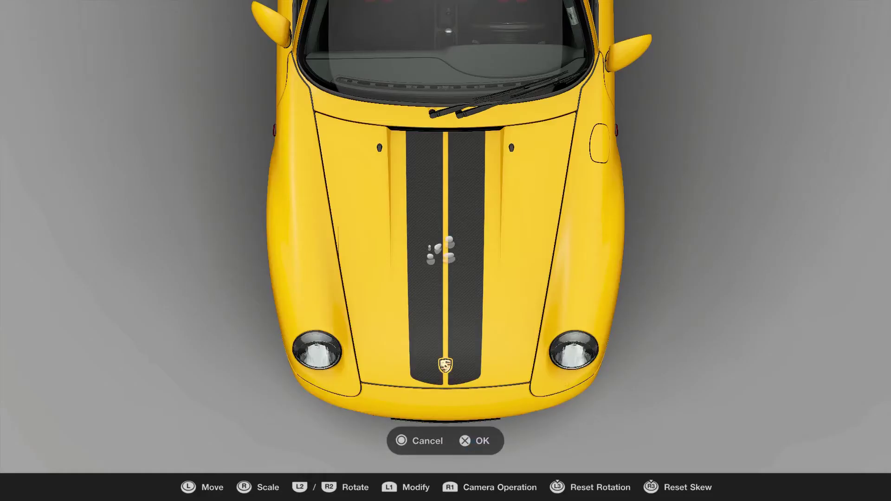
Enlarge the droplet decal over the bonnet stripes and inspect it up close and from an angle.
{"action": "scroll", "coordinate": [446, 251], "scroll_direction": "up", "scroll_amount": 5}
{"action": "scroll", "coordinate": [440, 250], "scroll_direction": "up", "scroll_amount": 3}
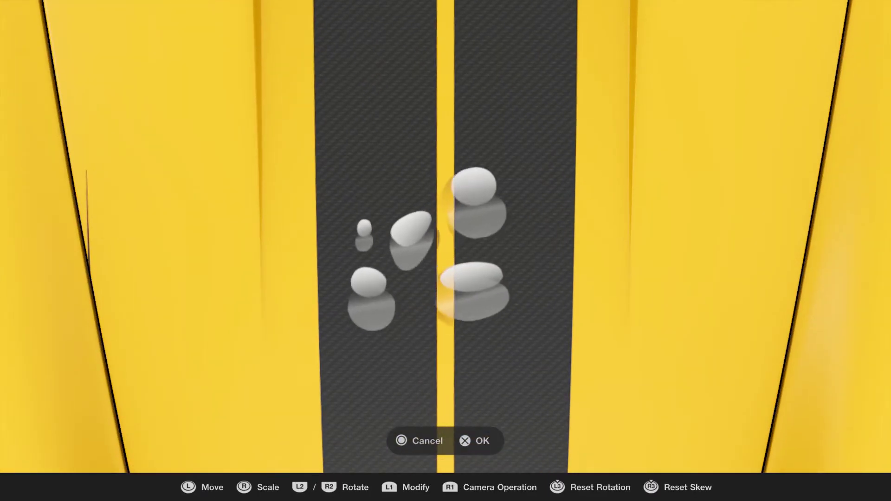
{"action": "scroll", "coordinate": [436, 248], "scroll_direction": "up", "scroll_amount": 3}
{"action": "scroll", "coordinate": [446, 251], "scroll_direction": "down", "scroll_amount": 5}
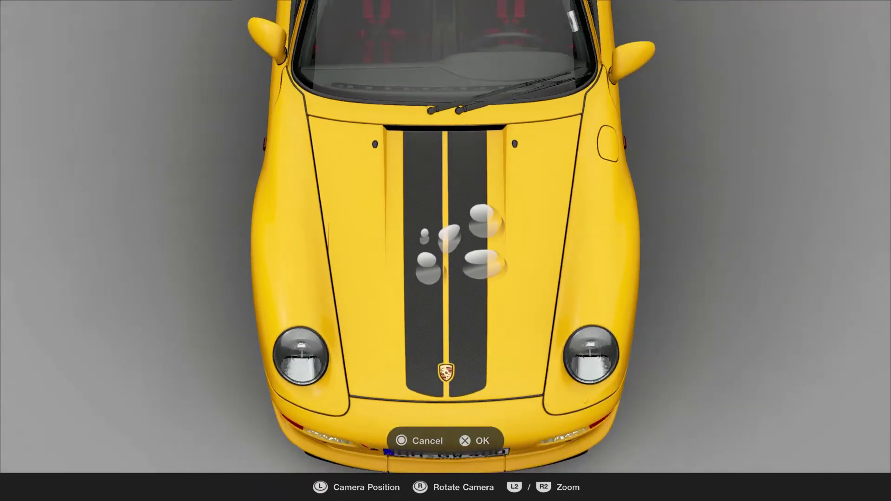
{"action": "scroll", "coordinate": [446, 251], "scroll_direction": "down", "scroll_amount": 3}
{"action": "scroll", "coordinate": [445, 251], "scroll_direction": "up", "scroll_amount": 5}
{"action": "scroll", "coordinate": [446, 251], "scroll_direction": "down", "scroll_amount": 3}
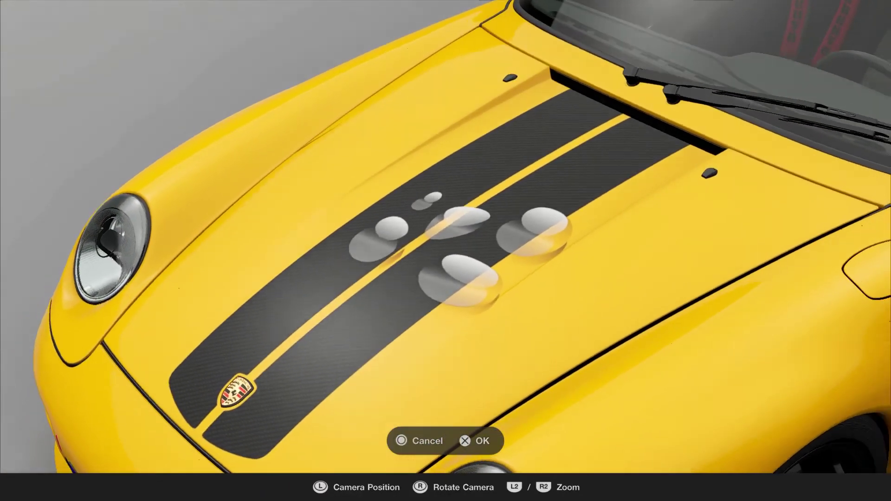
Move the droplet decal onto the yellow paint beside the black stripe, rotate it, and scale it down to small droplets.
{"action": "key", "text": "l"}
{"action": "key", "text": "Down"}
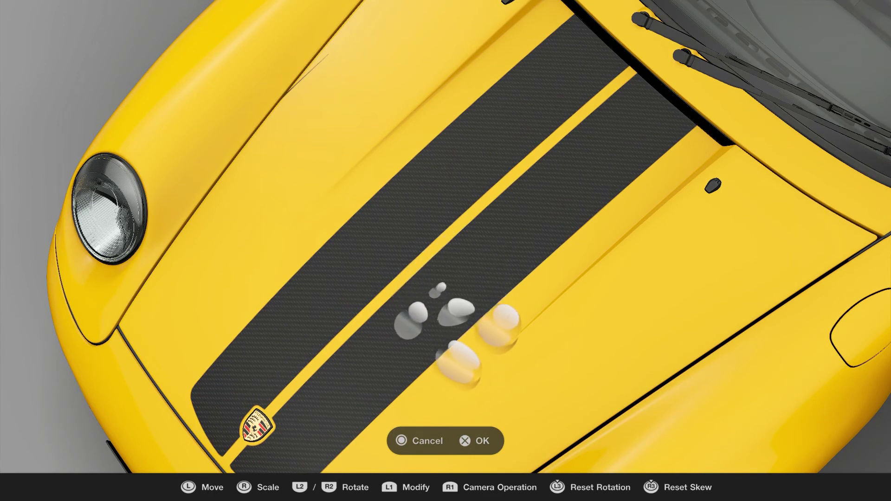
{"action": "key", "text": "Down"}
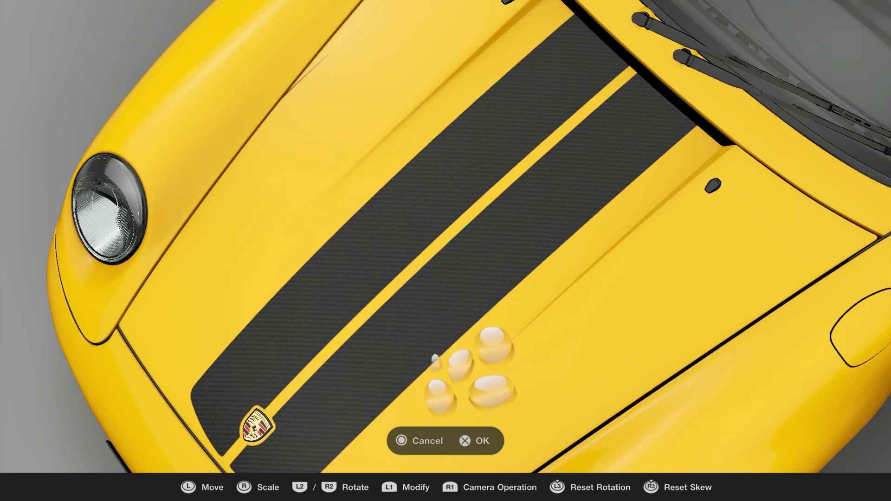
{"action": "key", "text": "Down"}
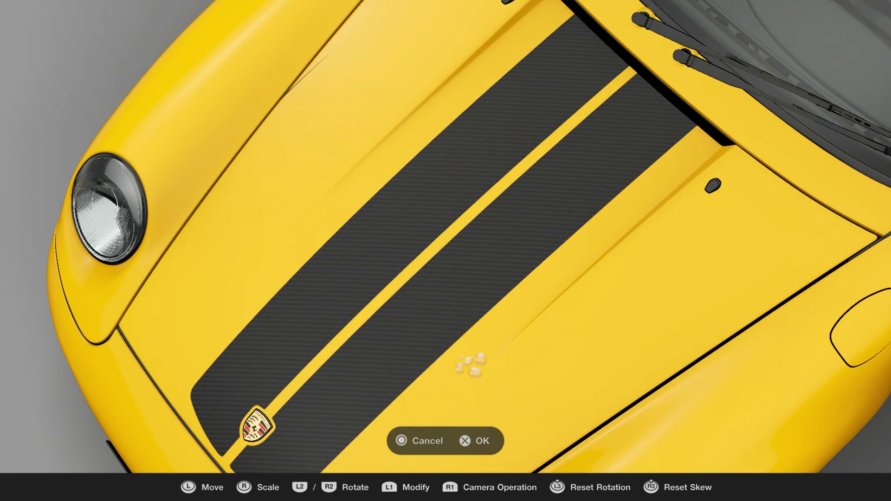
{"action": "key", "text": "Up"}
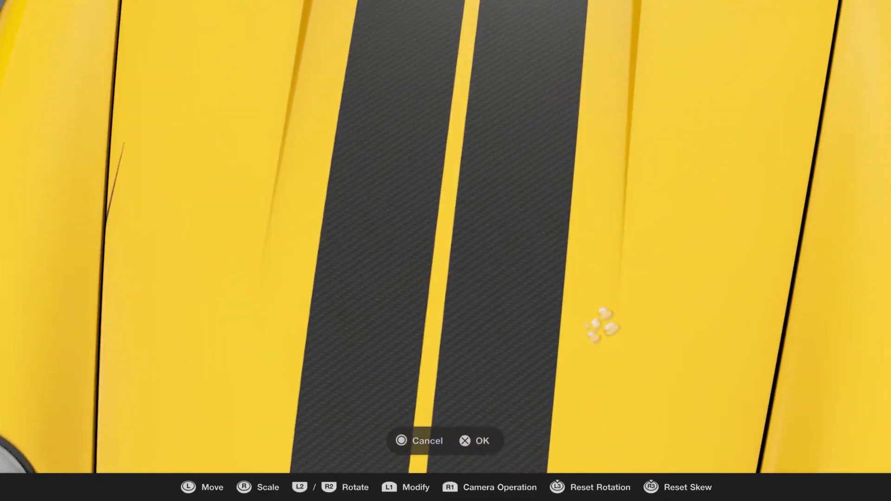
Move the small droplet decal onto the adjacent black bonnet stripe and check how it looks from the front.
{"action": "key", "text": "Left"}
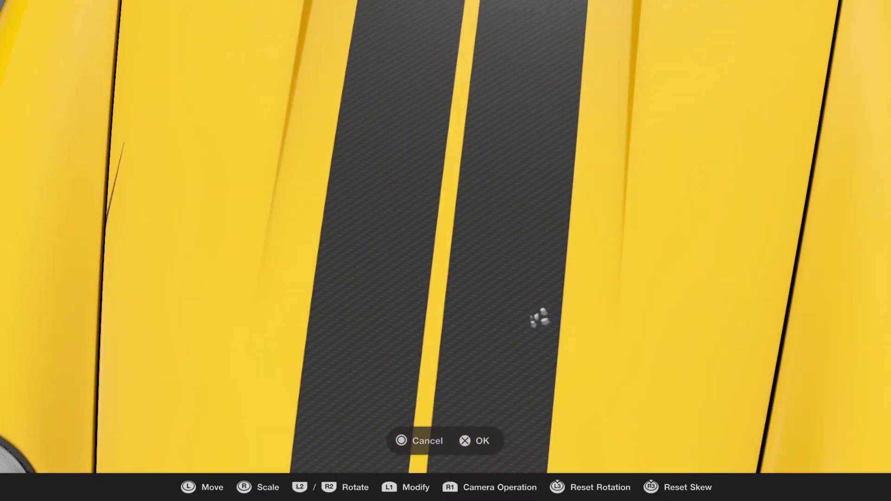
{"action": "key", "text": "Down"}
{"action": "key", "text": "Up"}
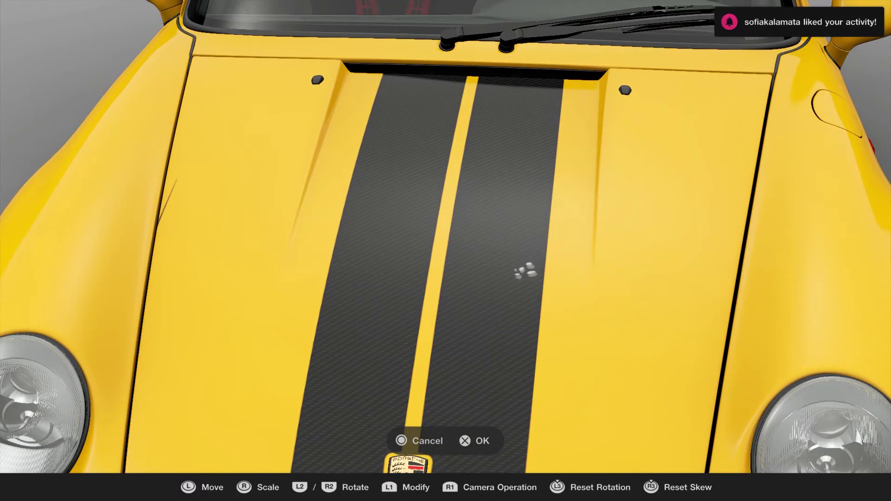
{"action": "key", "text": "Up"}
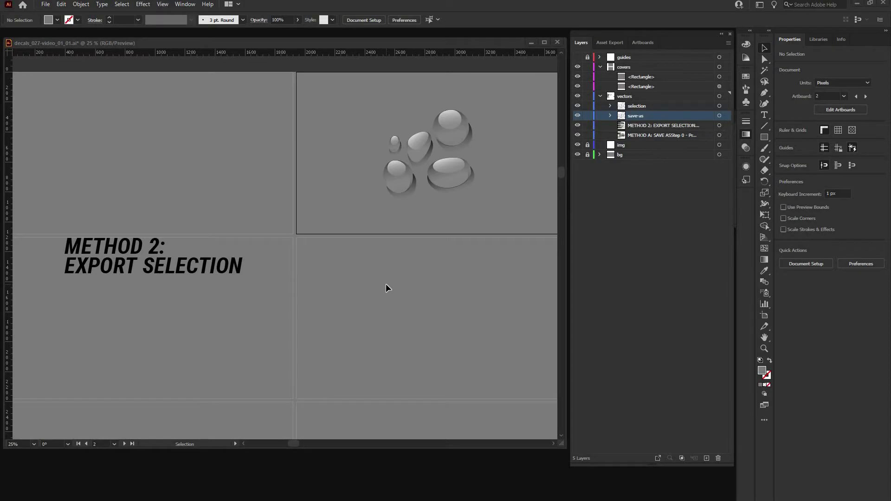
Back in Illustrator, shorten the METHOD 2 cover rectangle from its upper edge to about 1099 px high, uncovering the Step 0 line.
{"action": "left_click", "coordinate": [174, 282]}
{"action": "left_click_drag", "start_coordinate": [174, 282], "coordinate": [174, 299]}
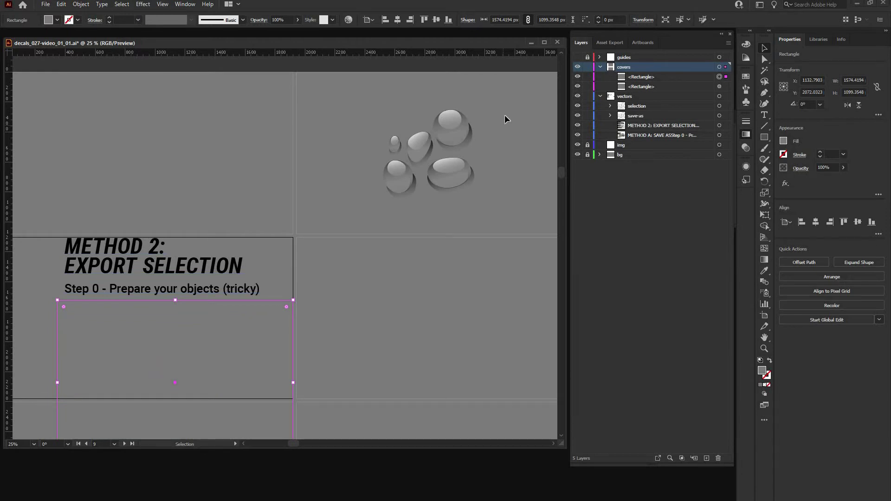
Copy the droplet group and paste it onto the empty artboard beside the METHOD 2 text.
{"action": "left_click_drag", "start_coordinate": [503, 110], "coordinate": [354, 201]}
{"action": "key", "text": "ctrl+c"}
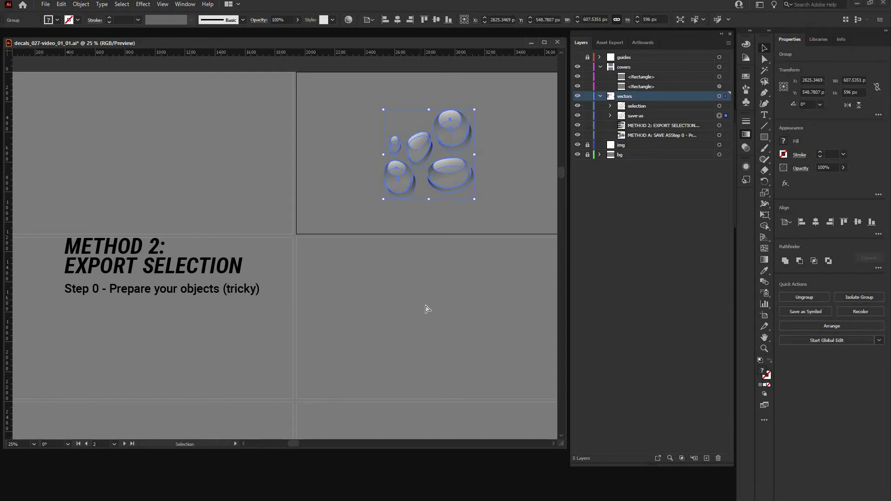
{"action": "left_click", "coordinate": [426, 308]}
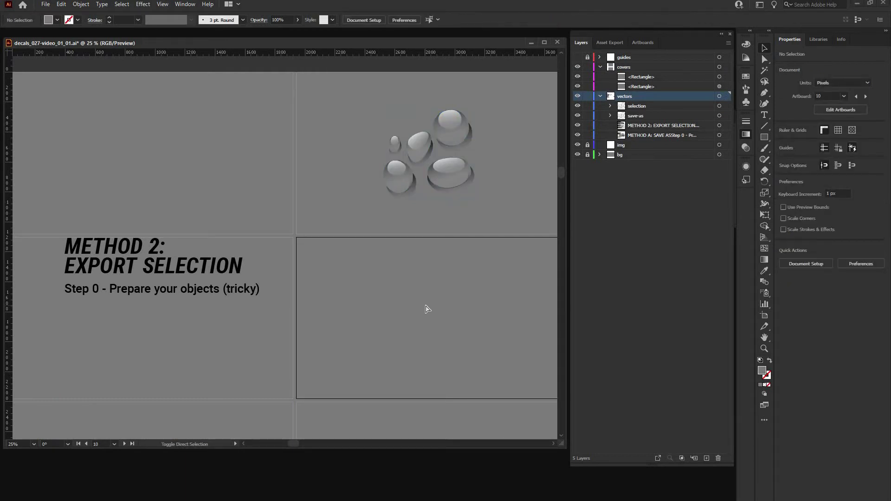
{"action": "key", "text": "ctrl+shift+v"}
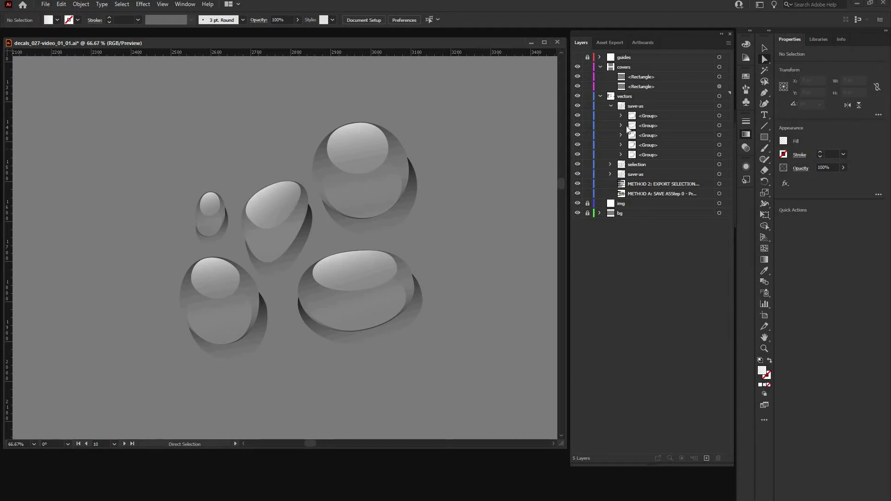
Expand all five droplet groups inside the pasted save-as group to list their individual paths.
{"action": "left_click", "coordinate": [621, 116]}
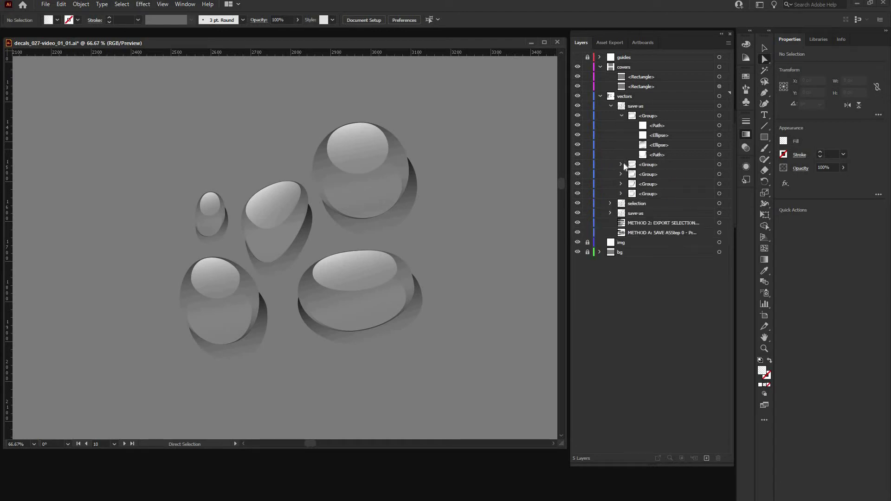
{"action": "left_click", "coordinate": [622, 165]}
{"action": "left_click", "coordinate": [621, 213]}
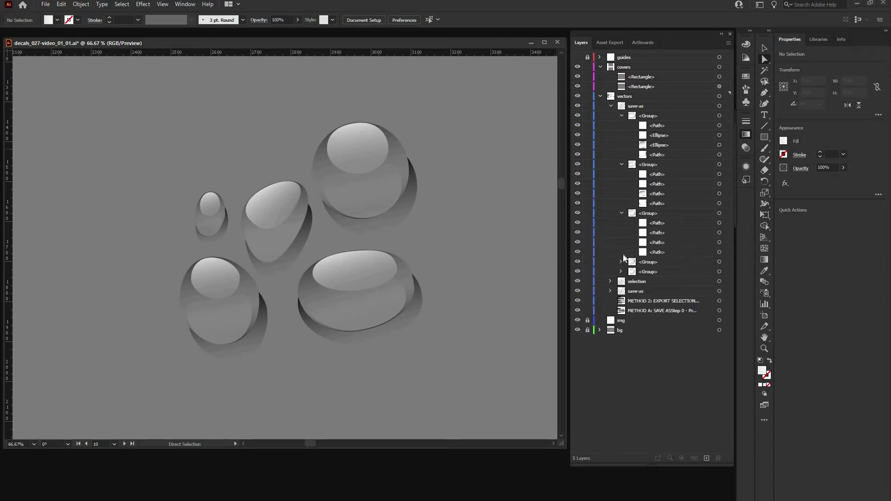
{"action": "left_click", "coordinate": [621, 262]}
{"action": "left_click", "coordinate": [622, 310]}
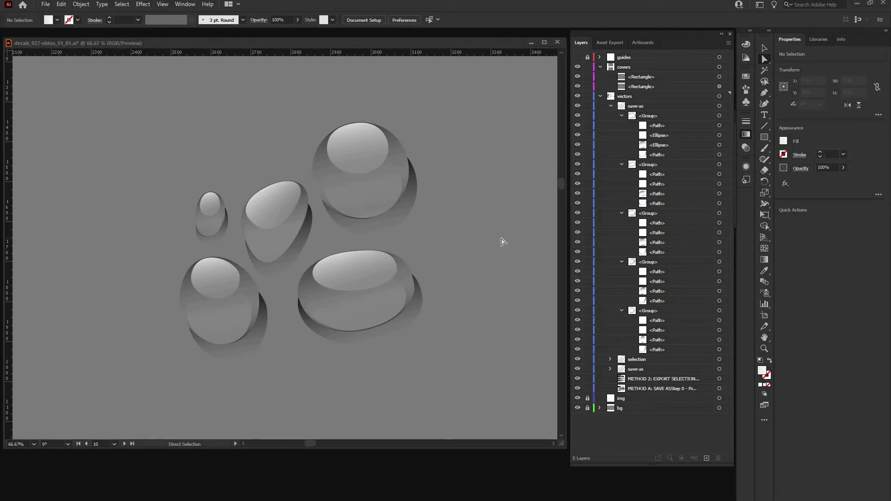
Draw a closed triangle about 164 × 189 px with the Pen tool above the smallest droplet.
{"action": "left_click", "coordinate": [501, 238]}
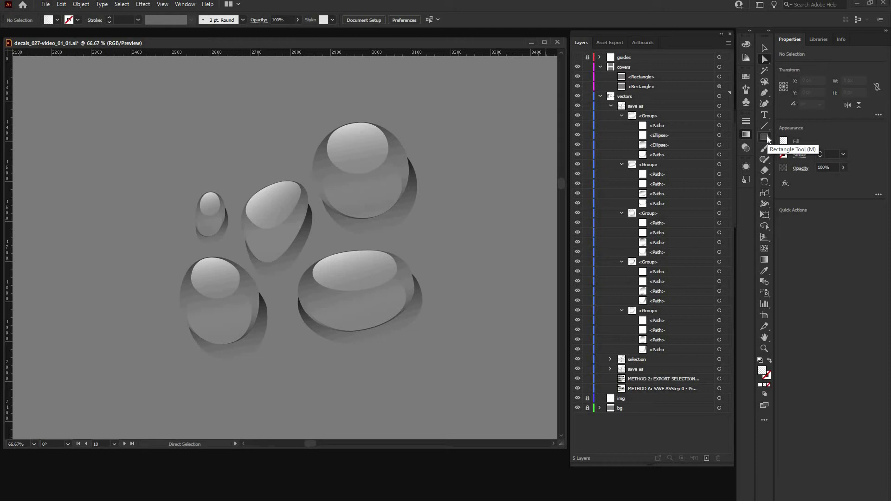
{"action": "left_click", "coordinate": [764, 92]}
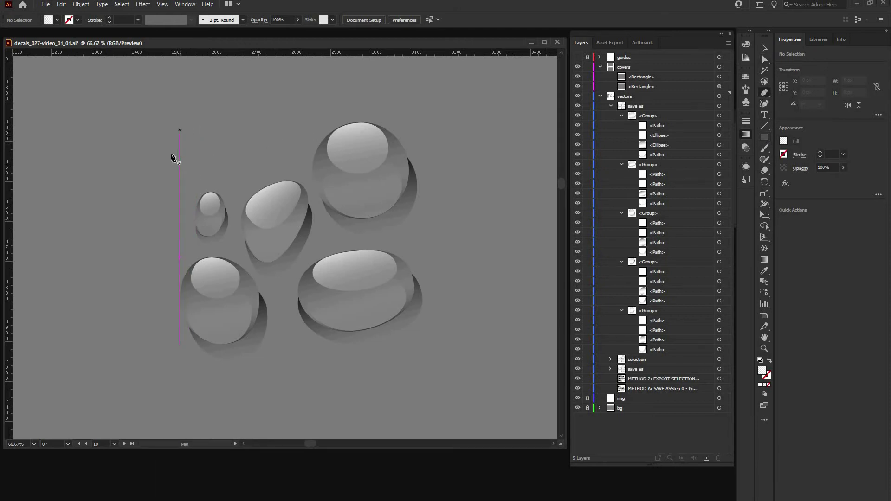
{"action": "left_click", "coordinate": [164, 207]}
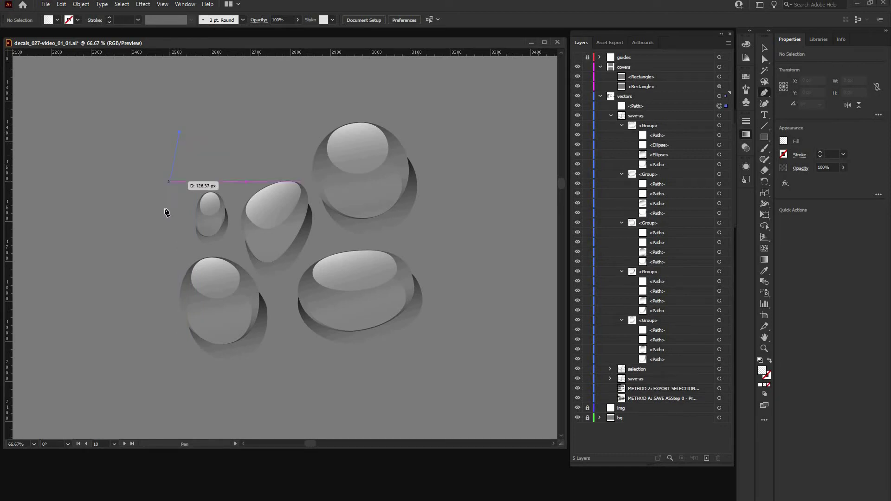
{"action": "left_click", "coordinate": [229, 157]}
{"action": "left_click", "coordinate": [181, 134]}
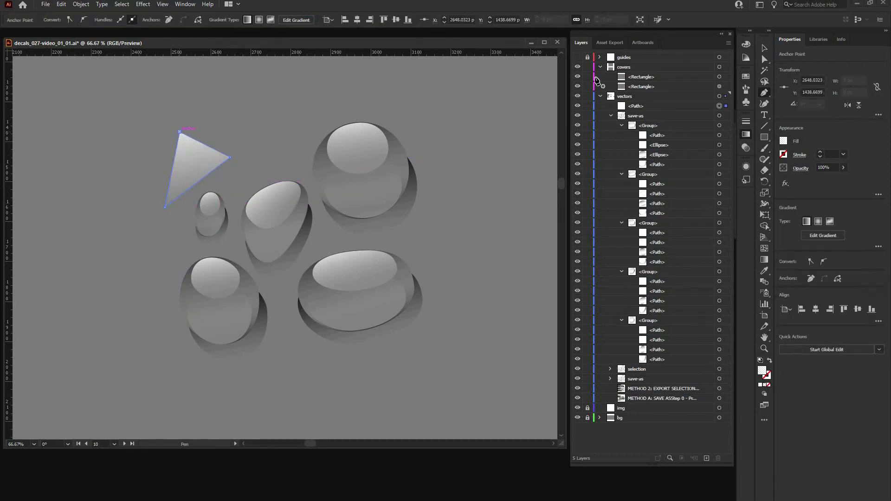
Recolor the triangle's gradient, making the start stop dark red and the end stop yellow.
{"action": "left_click", "coordinate": [764, 59]}
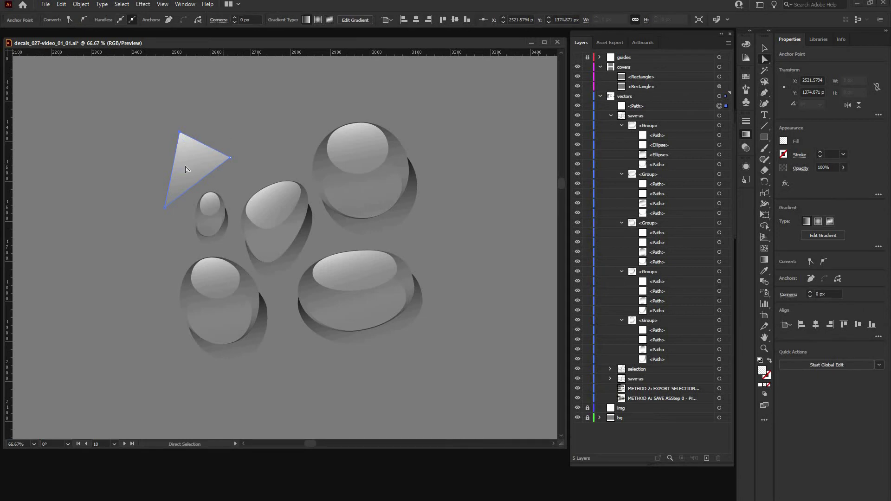
{"action": "left_click", "coordinate": [745, 135]}
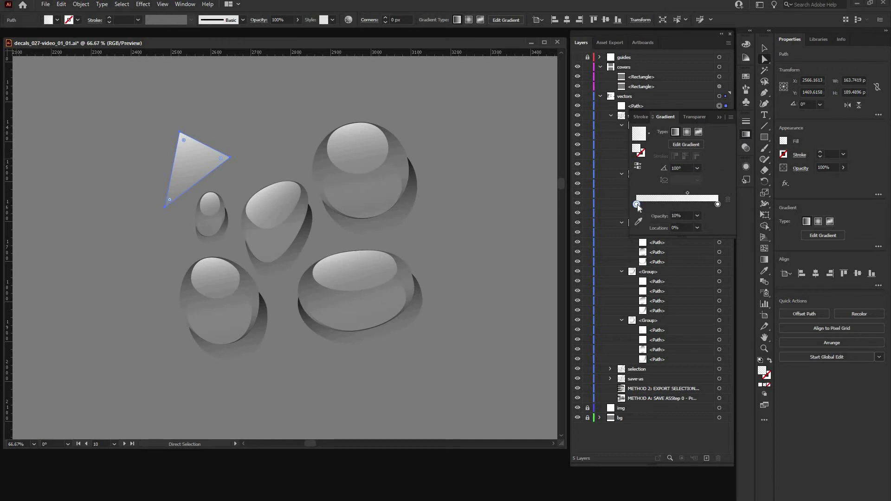
{"action": "double_click", "coordinate": [637, 204]}
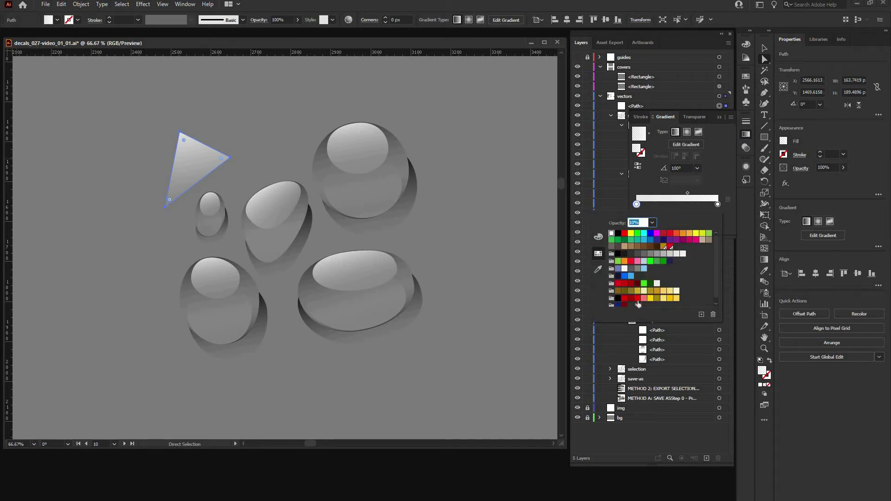
{"action": "left_click", "coordinate": [624, 299]}
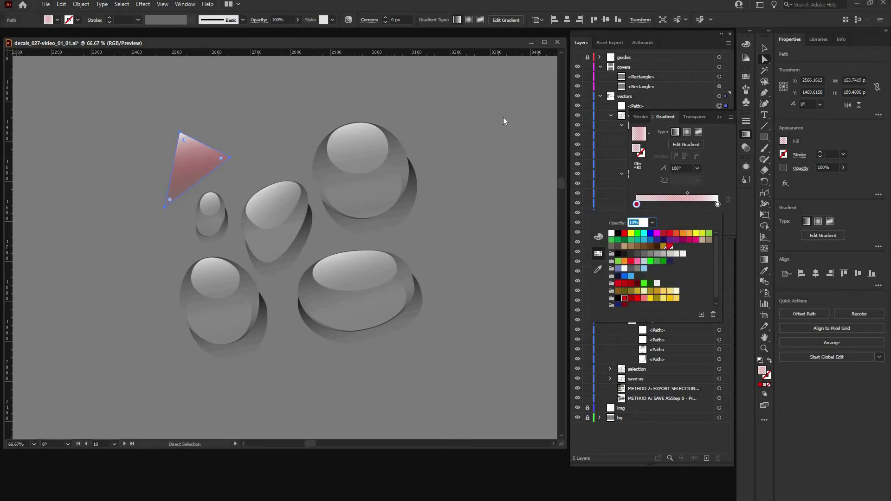
{"action": "double_click", "coordinate": [718, 204]}
{"action": "left_click", "coordinate": [631, 236]}
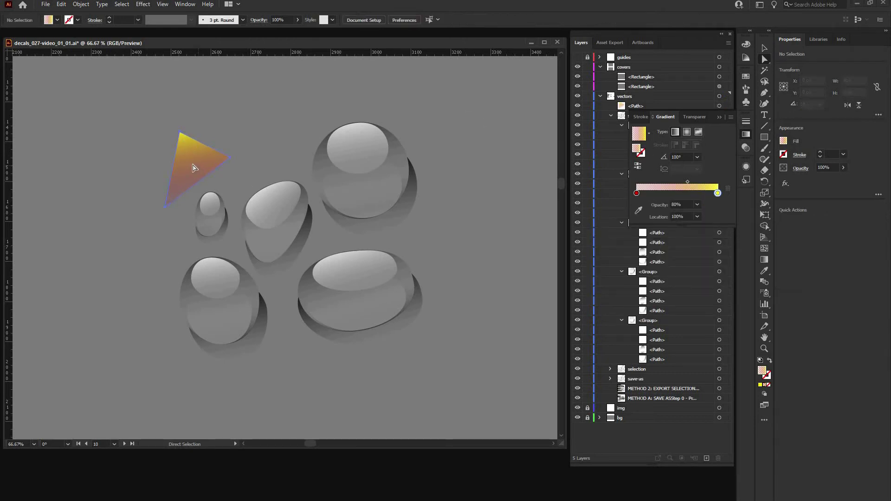
Make two copies of the gradient triangle staggered diagonally above the original and delete the spare copy over the middle droplet.
{"action": "key", "text": "v"}
{"action": "key", "text": "ctrl+c"}
{"action": "key", "text": "ctrl+v"}
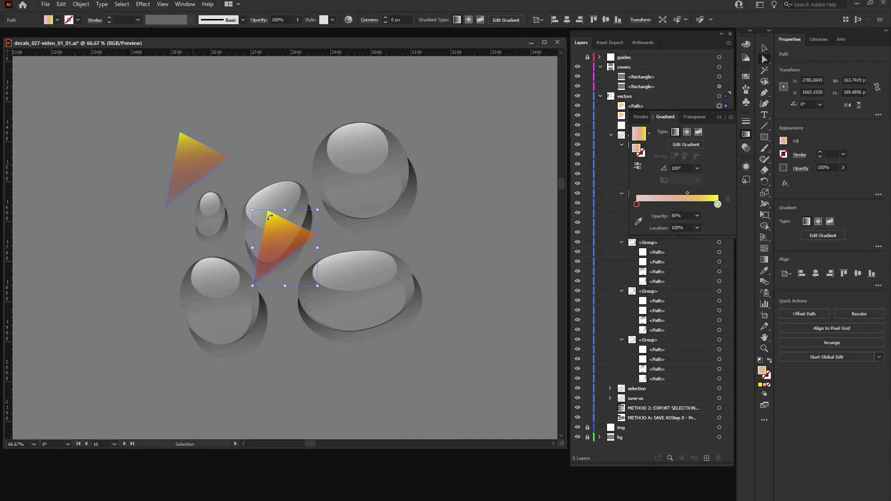
{"action": "key", "text": "a"}
{"action": "left_click_drag", "start_coordinate": [288, 237], "coordinate": [229, 127]}
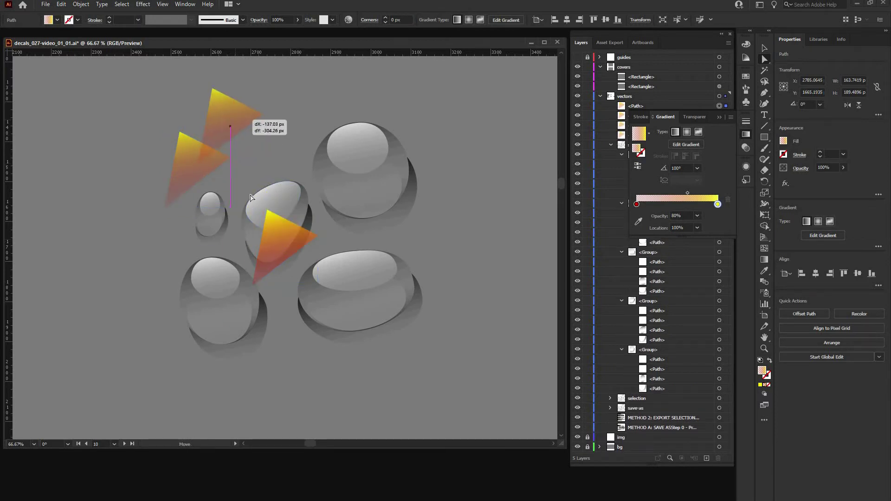
{"action": "left_click_drag", "start_coordinate": [275, 238], "coordinate": [244, 107]}
{"action": "left_click", "coordinate": [274, 227]}
{"action": "key", "text": "Delete"}
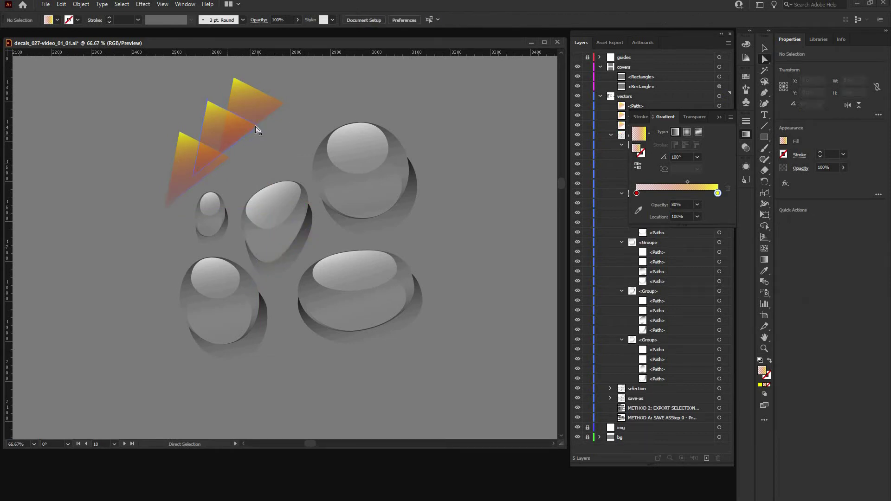
Move corner points of the two triangle copies to reshape them to about 148 × 189 px and 140 × 140 px.
{"action": "left_click", "coordinate": [258, 129]}
{"action": "left_click_drag", "start_coordinate": [256, 125], "coordinate": [251, 174]}
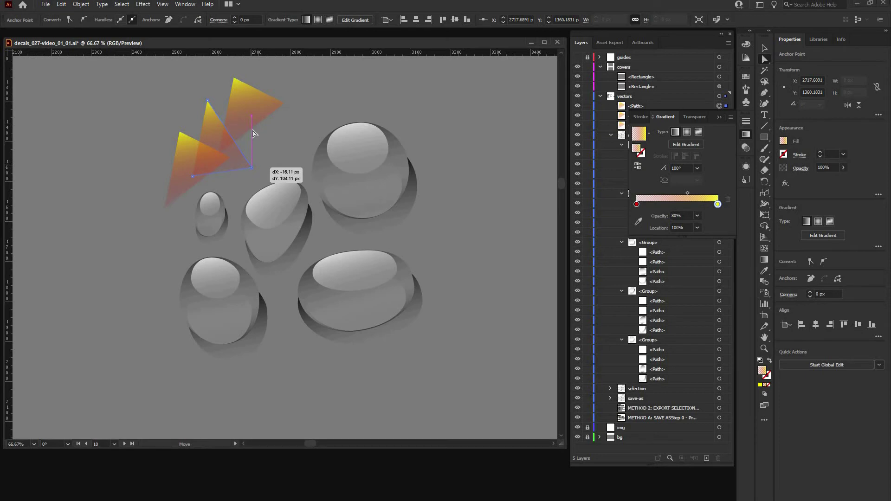
{"action": "left_click", "coordinate": [283, 104]}
{"action": "mouse_move", "coordinate": [284, 104]}
{"action": "left_mouse_down"}
{"action": "mouse_move", "coordinate": [266, 141]}
{"action": "mouse_move", "coordinate": [283, 104]}
{"action": "left_mouse_up"}
{"action": "left_click_drag", "start_coordinate": [235, 81], "coordinate": [219, 92]}
{"action": "left_click_drag", "start_coordinate": [284, 104], "coordinate": [254, 123]}
{"action": "left_click", "coordinate": [153, 179]}
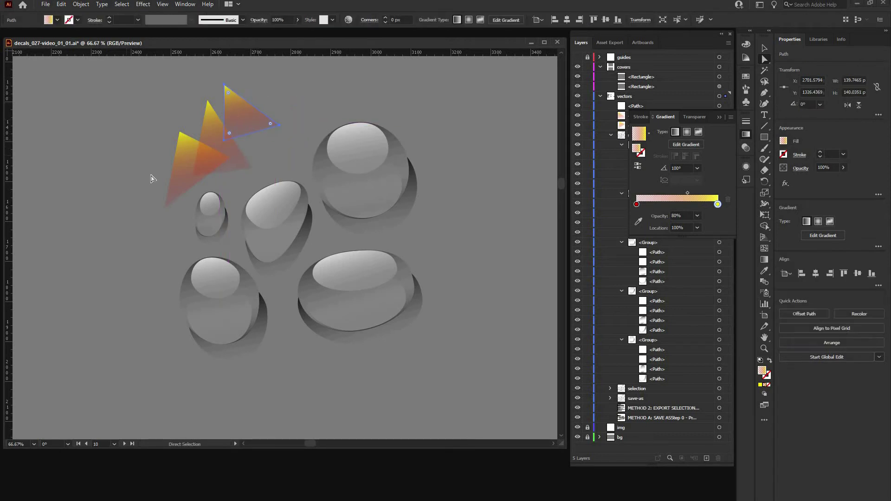
Select the three triangles one by one and compare their gradient settings.
{"action": "left_click", "coordinate": [187, 170]}
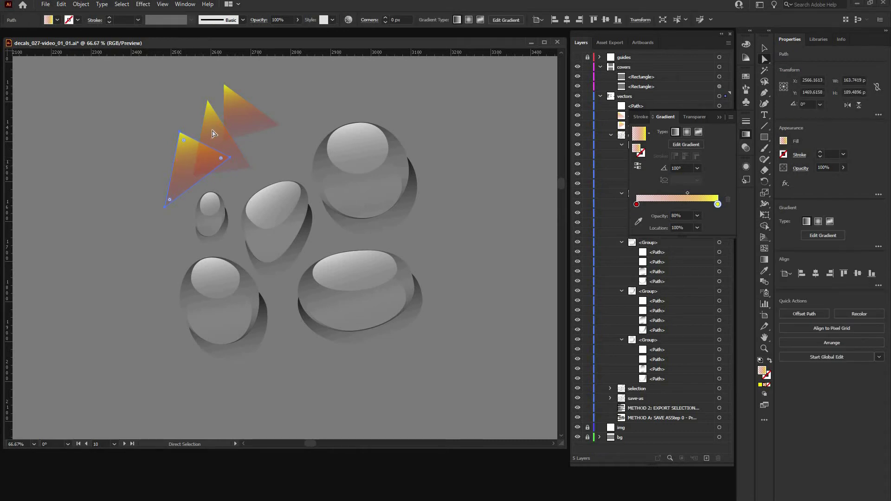
{"action": "left_click", "coordinate": [244, 114]}
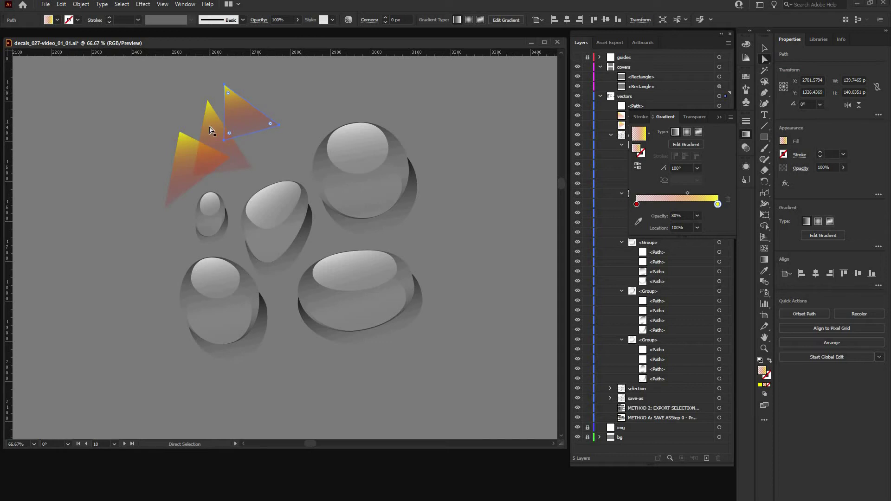
{"action": "left_click", "coordinate": [209, 130]}
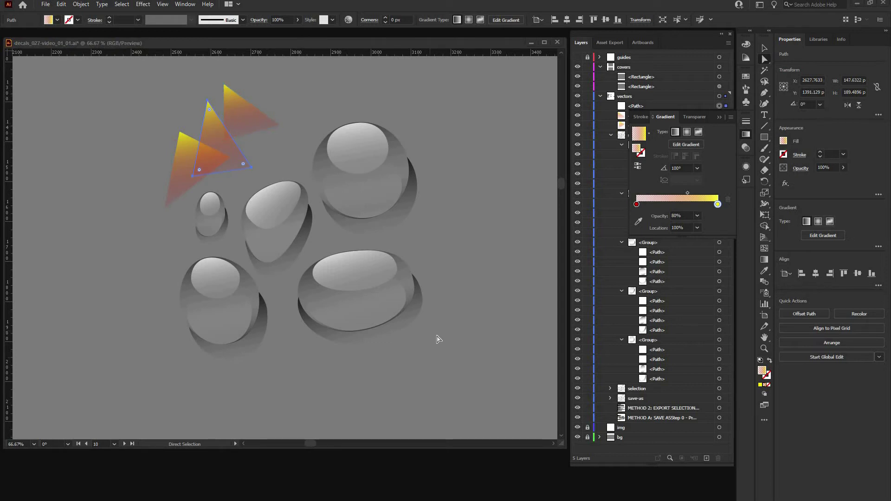
Compare the upper highlights' gradients, select all five highlights together, and check which paths they are in the layer list.
{"action": "left_click", "coordinate": [211, 204]}
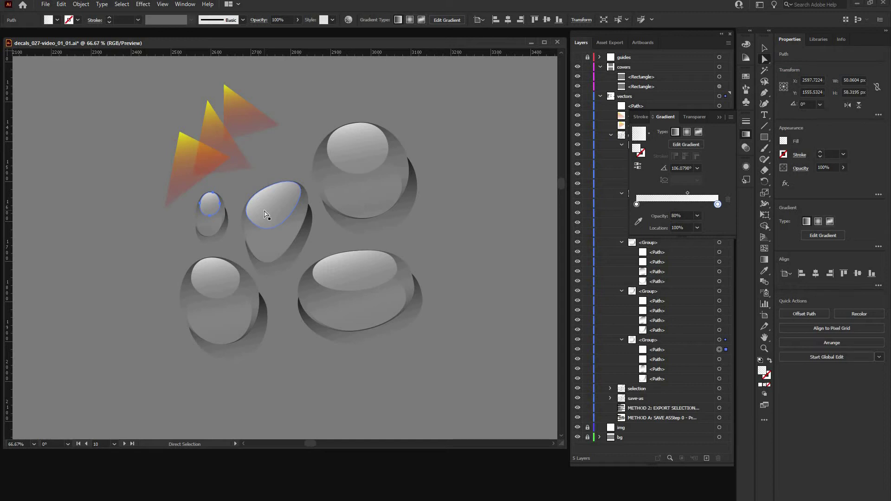
{"action": "left_click", "coordinate": [266, 202]}
{"action": "left_click", "coordinate": [279, 157]}
{"action": "left_click", "coordinate": [215, 206]}
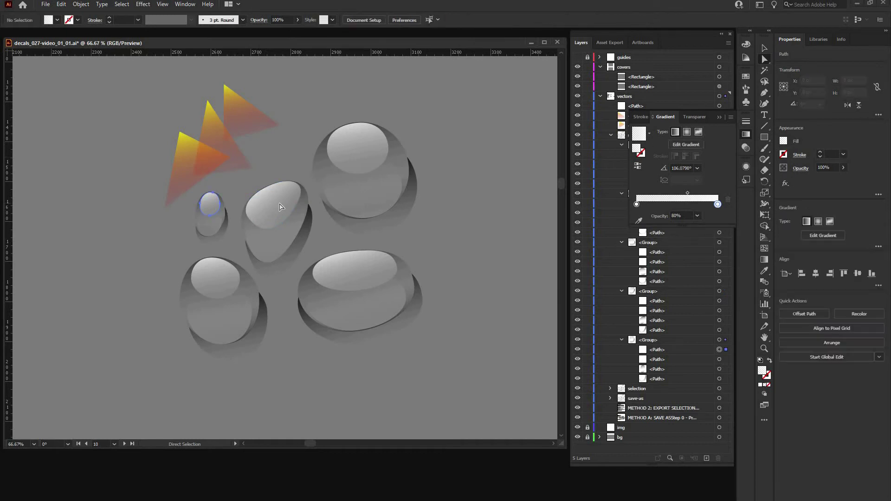
{"action": "left_click", "coordinate": [280, 206], "text": "shift"}
{"action": "left_click", "coordinate": [354, 158], "text": "shift"}
{"action": "left_click", "coordinate": [361, 281], "text": "shift"}
{"action": "left_click", "coordinate": [214, 284], "text": "shift"}
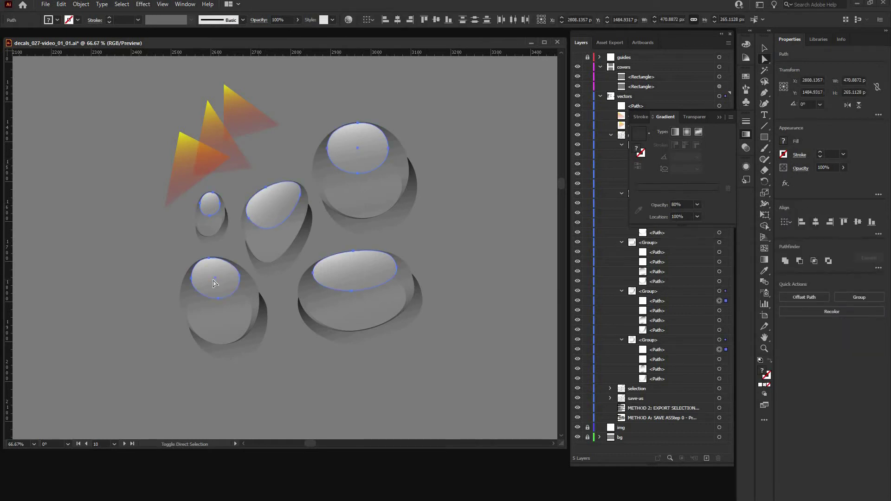
{"action": "left_click", "coordinate": [620, 462]}
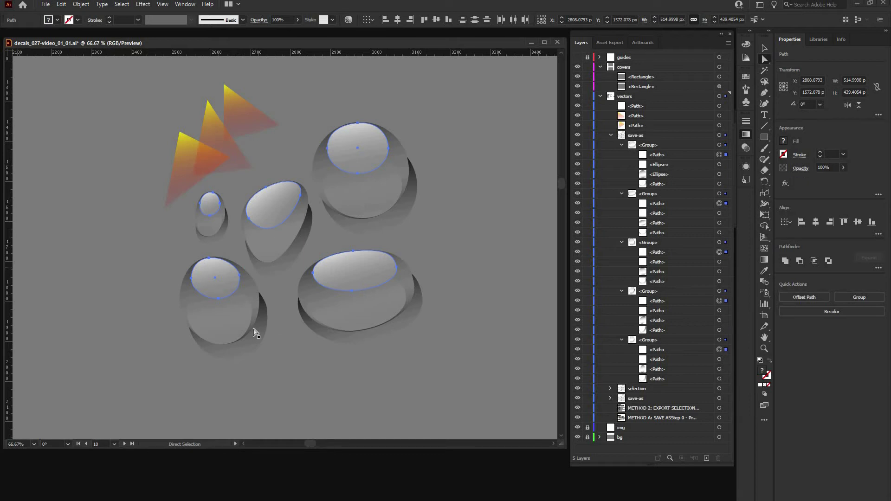
Select the lower inner reflection shapes of all five droplets together to identify their paths.
{"action": "left_click", "coordinate": [209, 315]}
{"action": "left_click", "coordinate": [212, 229], "text": "shift"}
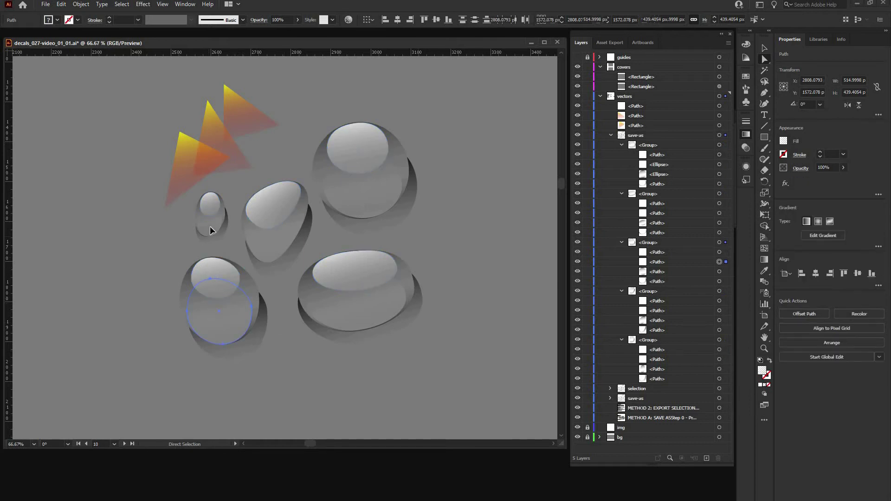
{"action": "left_click", "coordinate": [267, 238], "text": "shift"}
{"action": "left_click", "coordinate": [377, 202], "text": "shift"}
{"action": "left_click", "coordinate": [378, 308], "text": "shift"}
Select the outer body shapes of all five droplets together to identify their paths.
{"action": "left_click", "coordinate": [407, 279]}
{"action": "left_click", "coordinate": [402, 175], "text": "shift"}
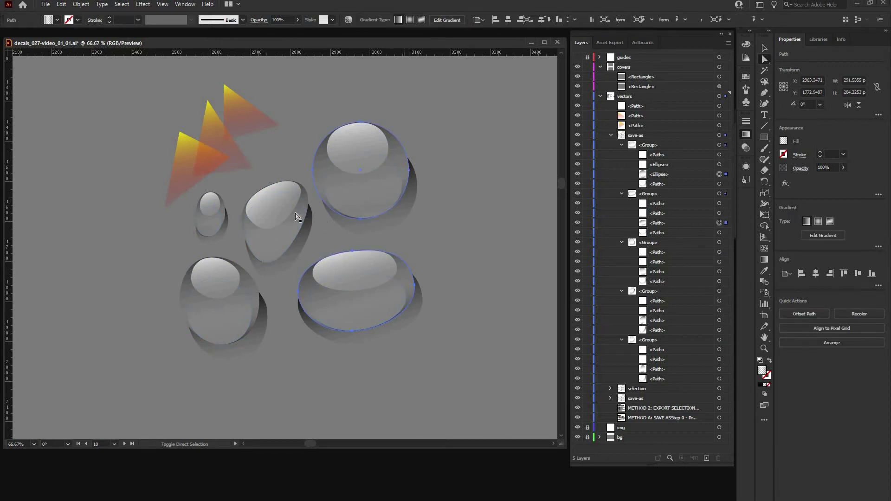
{"action": "left_click", "coordinate": [306, 199], "text": "shift"}
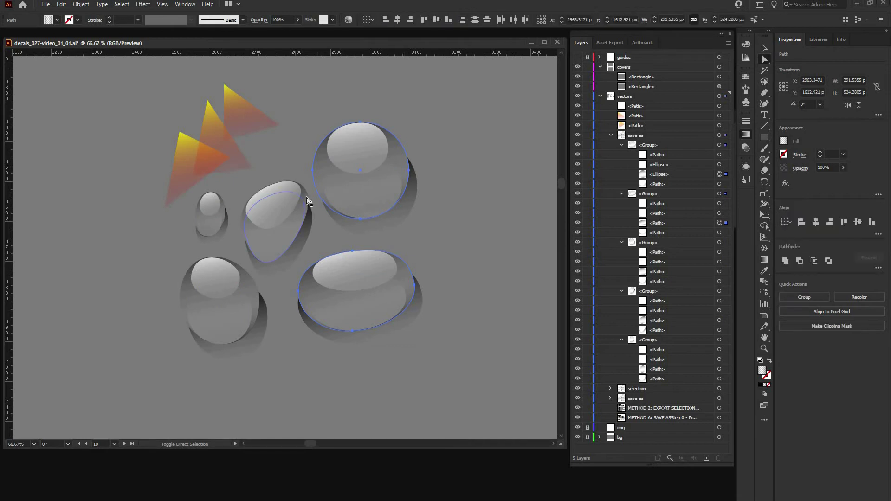
{"action": "left_click", "coordinate": [225, 207], "text": "shift"}
{"action": "left_click", "coordinate": [252, 293], "text": "shift"}
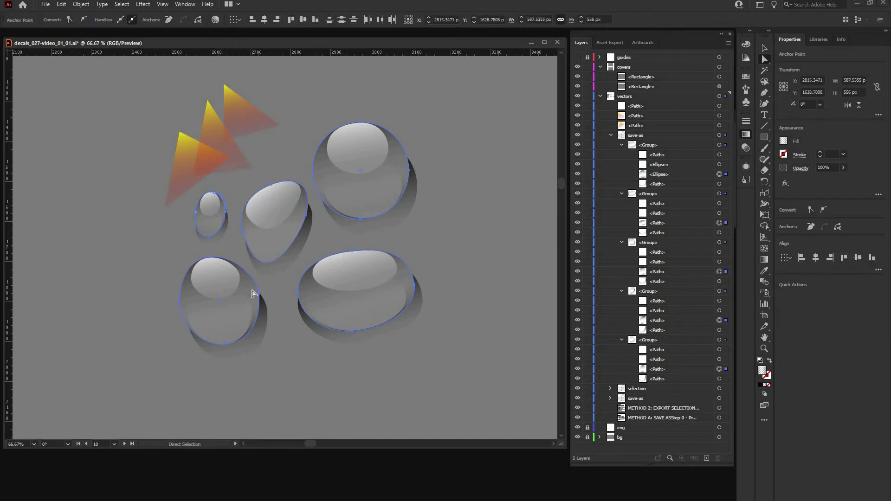
Select the shadow shapes of all five droplets together to identify their paths, and clear the selection.
{"action": "left_click", "coordinate": [299, 244], "text": "shift"}
{"action": "left_click", "coordinate": [269, 320]}
{"action": "left_click", "coordinate": [280, 265], "text": "shift"}
{"action": "left_click", "coordinate": [222, 238], "text": "shift"}
{"action": "left_click", "coordinate": [394, 225], "text": "shift"}
{"action": "left_click", "coordinate": [416, 306], "text": "shift"}
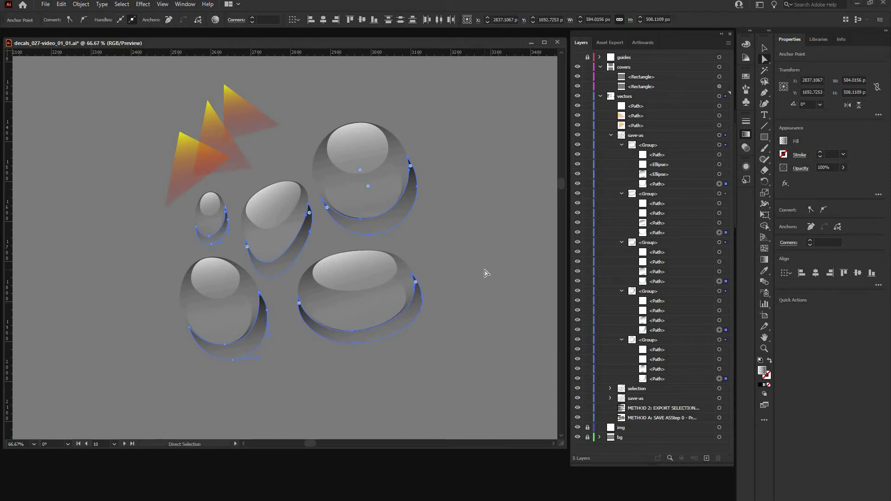
{"action": "left_click", "coordinate": [473, 304]}
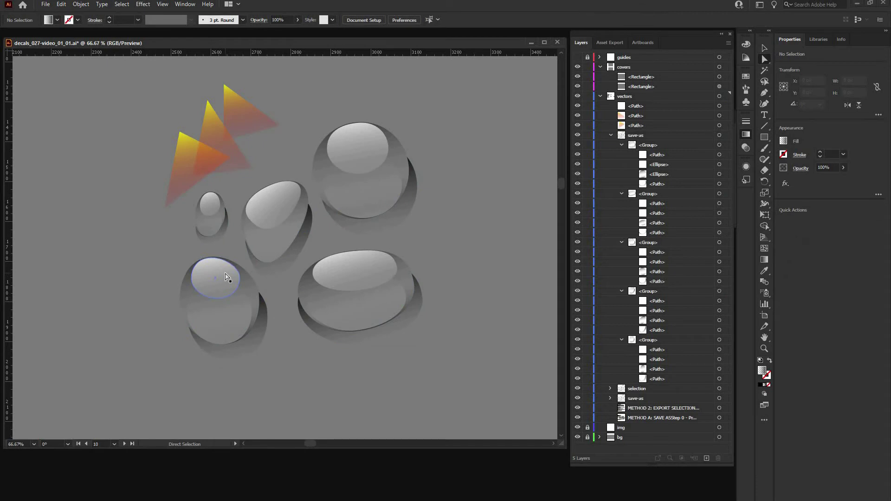
Go through the droplets' upper highlights one at a time and check their gradient settings.
{"action": "left_click", "coordinate": [210, 211]}
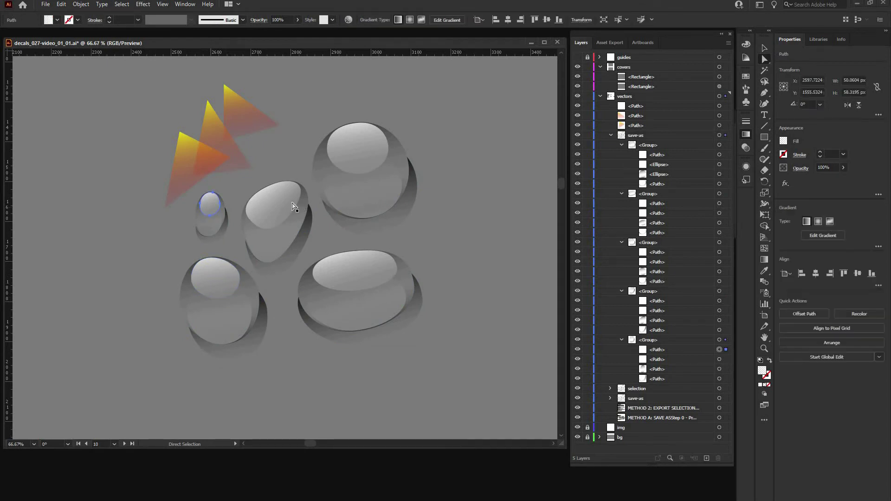
{"action": "left_click", "coordinate": [273, 207]}
{"action": "left_click", "coordinate": [344, 160]}
{"action": "left_click", "coordinate": [216, 284]}
{"action": "left_click", "coordinate": [372, 271]}
{"action": "left_click", "coordinate": [211, 204]}
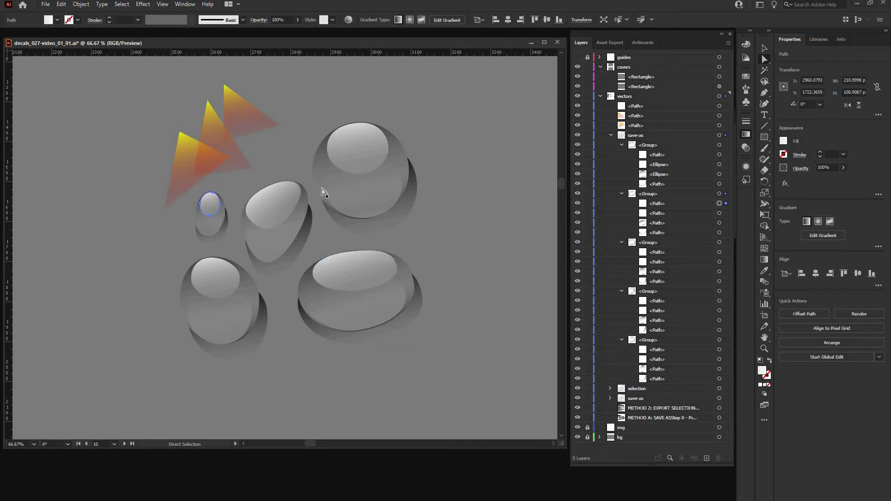
{"action": "left_click", "coordinate": [745, 134]}
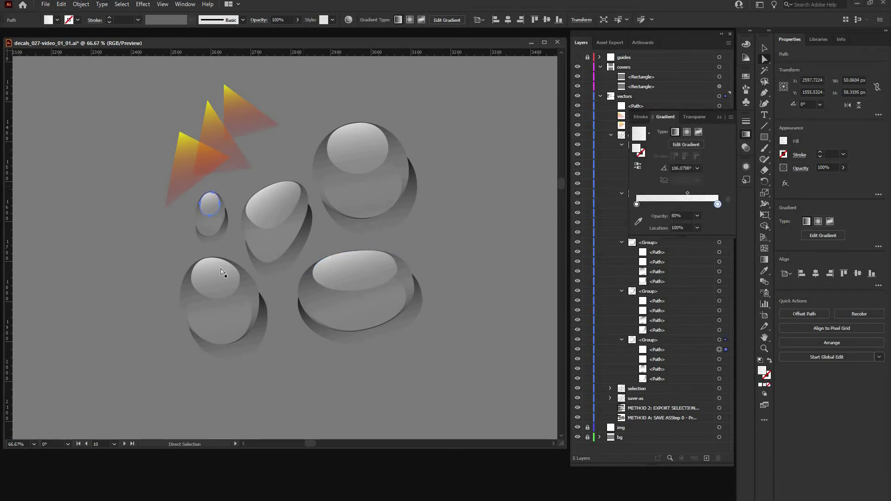
{"action": "left_click", "coordinate": [282, 216]}
{"action": "left_click", "coordinate": [213, 205]}
Set the end gradient stop's location to 99% on the teardrop's upper highlight and 98% on the large round droplet's.
{"action": "left_click", "coordinate": [271, 210]}
{"action": "left_click", "coordinate": [684, 228]}
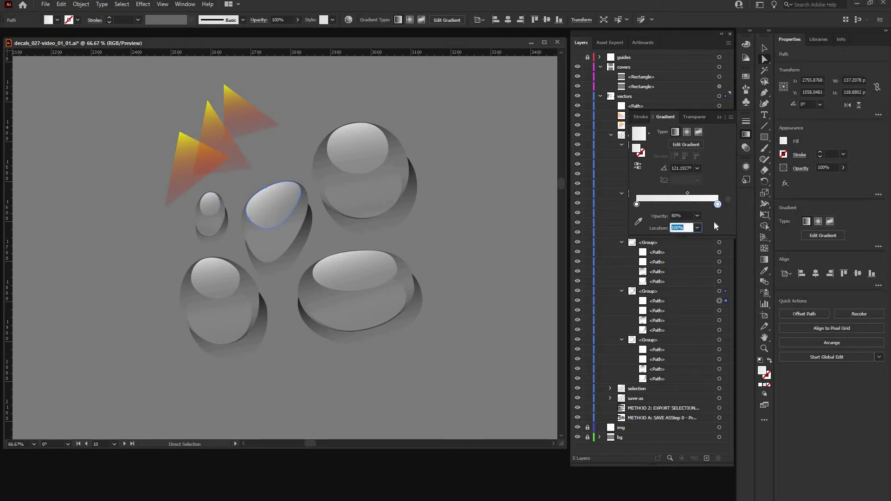
{"action": "type", "text": "99"}
{"action": "key", "text": "Return"}
{"action": "left_click", "coordinate": [349, 148]}
{"action": "left_click", "coordinate": [676, 227]}
{"action": "type", "text": "98"}
{"action": "key", "text": "Return"}
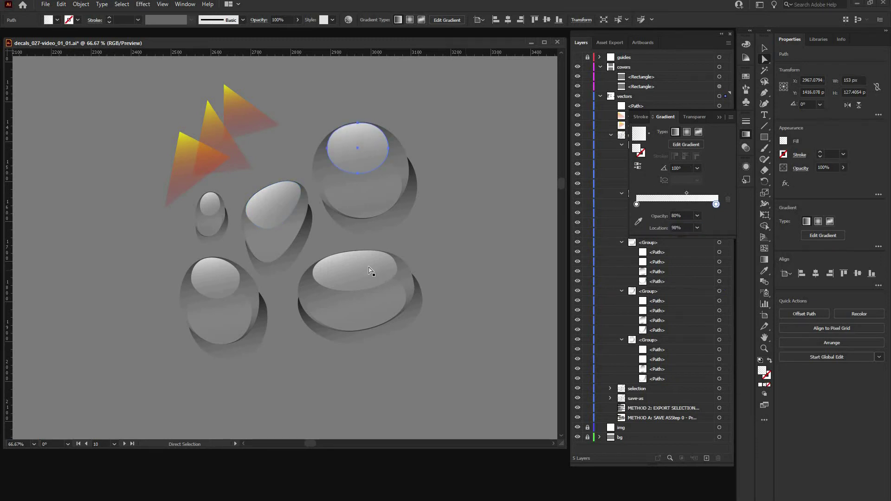
Set the end gradient stop's location to 97% on the wide oval droplet's highlight and 94% on the lower-left droplet's.
{"action": "left_click", "coordinate": [370, 271]}
{"action": "left_click", "coordinate": [682, 227]}
{"action": "type", "text": "97"}
{"action": "key", "text": "Return"}
{"action": "left_click", "coordinate": [222, 280]}
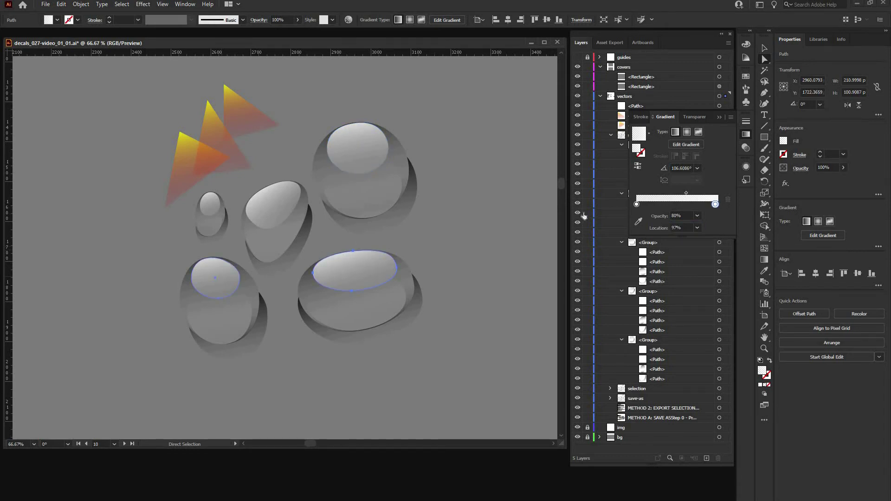
{"action": "left_click", "coordinate": [683, 226]}
{"action": "type", "text": "94"}
{"action": "key", "text": "Return"}
{"action": "left_click", "coordinate": [504, 263]}
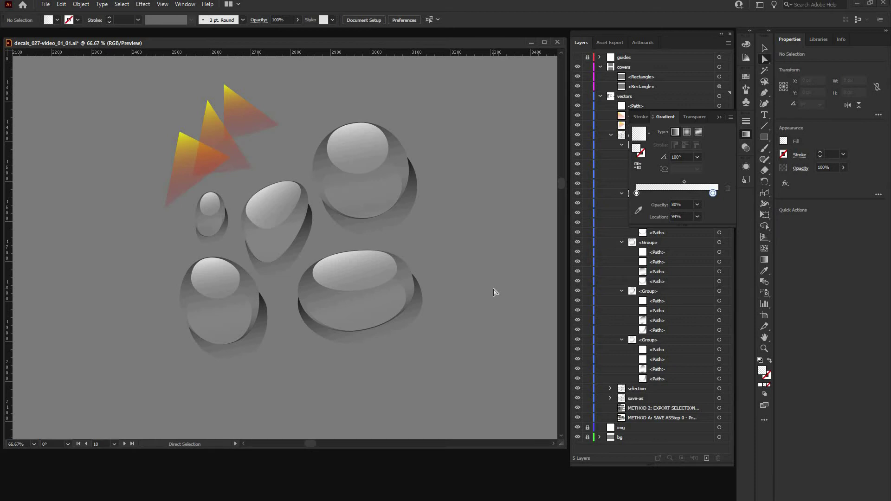
Adjust the end gradient stop's location on the lower body shapes of the four larger droplets, entering 96% on the lower-left one, and clear the selection.
{"action": "left_click", "coordinate": [273, 221]}
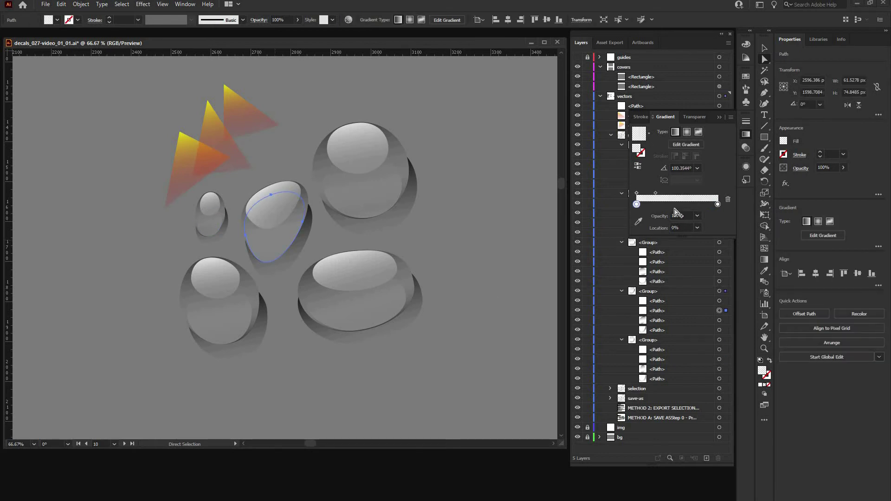
{"action": "left_click", "coordinate": [717, 204]}
{"action": "double_click", "coordinate": [677, 228]}
{"action": "left_click", "coordinate": [371, 200]}
{"action": "left_click", "coordinate": [404, 308]}
{"action": "left_click", "coordinate": [221, 320]}
{"action": "type", "text": "96"}
{"action": "key", "text": "Return"}
{"action": "left_click", "coordinate": [454, 232]}
Set the end gradient stop's location to 96% on the outer body shapes of the teardrop and lower-left droplets.
{"action": "left_click", "coordinate": [307, 198]}
{"action": "left_click", "coordinate": [718, 204]}
{"action": "double_click", "coordinate": [678, 227]}
{"action": "type", "text": "96"}
{"action": "key", "text": "Return"}
{"action": "left_click", "coordinate": [408, 168]}
{"action": "left_click", "coordinate": [180, 300]}
{"action": "left_click", "coordinate": [718, 204]}
{"action": "double_click", "coordinate": [685, 228]}
{"action": "type", "text": "96"}
{"action": "key", "text": "Return"}
Go through the body shapes of the wide oval, small, teardrop and large round droplets and check their gradient settings.
{"action": "left_click", "coordinate": [403, 308]}
{"action": "left_click", "coordinate": [210, 227]}
{"action": "left_click", "coordinate": [717, 204]}
{"action": "left_click", "coordinate": [273, 241]}
{"action": "left_click", "coordinate": [362, 200]}
Adjust the end gradient stop's location on the shadows of the four larger droplets, using 99% for the teardrop's shadow.
{"action": "left_click", "coordinate": [226, 222]}
{"action": "left_click", "coordinate": [307, 222]}
{"action": "left_click", "coordinate": [717, 204]}
{"action": "left_click", "coordinate": [412, 185]}
{"action": "left_click", "coordinate": [717, 204]}
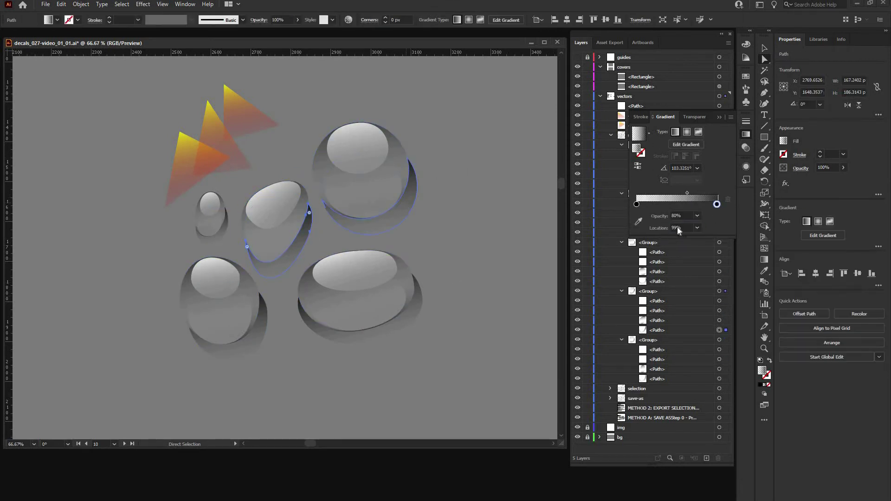
{"action": "left_click", "coordinate": [417, 301]}
{"action": "left_click", "coordinate": [718, 204]}
{"action": "left_click", "coordinate": [679, 228]}
{"action": "key", "text": "Return"}
{"action": "left_click", "coordinate": [264, 317]}
{"action": "left_click", "coordinate": [717, 204]}
{"action": "left_click", "coordinate": [679, 227]}
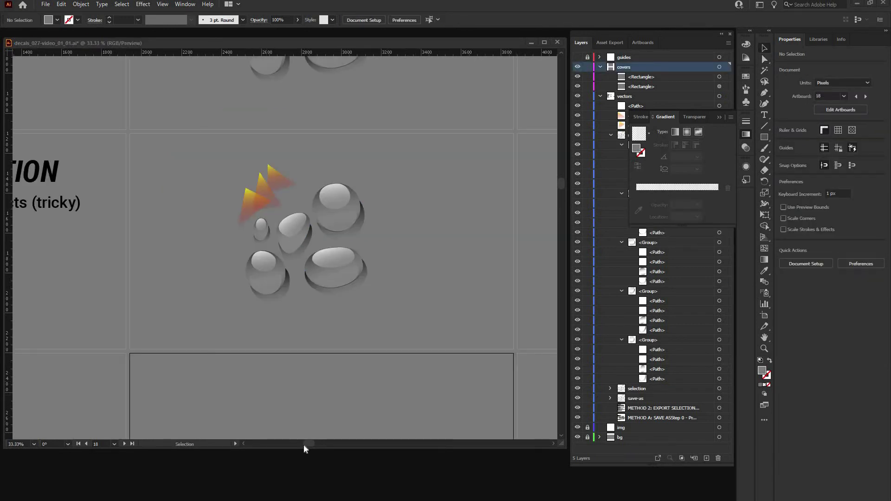
Lower the top edge of the cover rectangle on the Method 2 artboard to reveal the text of Steps 1 and 2.
{"action": "left_click_drag", "start_coordinate": [308, 443], "coordinate": [277, 443]}
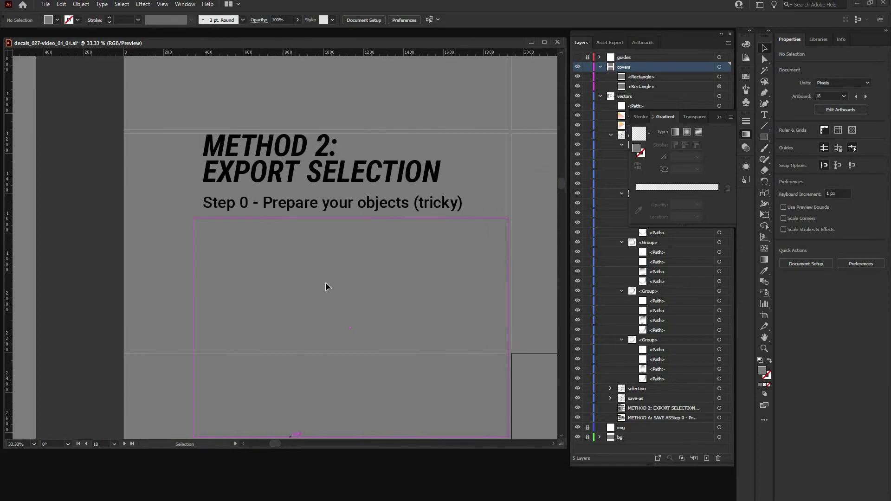
{"action": "left_click", "coordinate": [325, 282]}
{"action": "left_click_drag", "start_coordinate": [350, 218], "coordinate": [347, 268]}
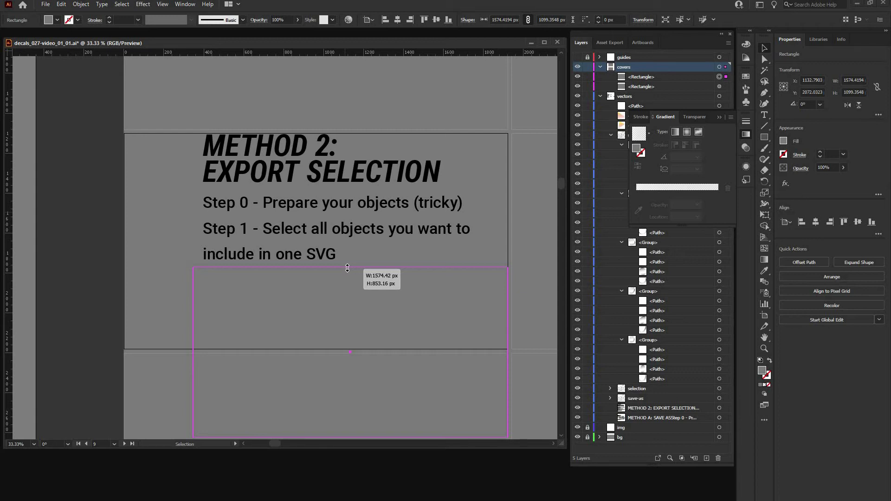
{"action": "left_click_drag", "start_coordinate": [347, 268], "coordinate": [346, 267]}
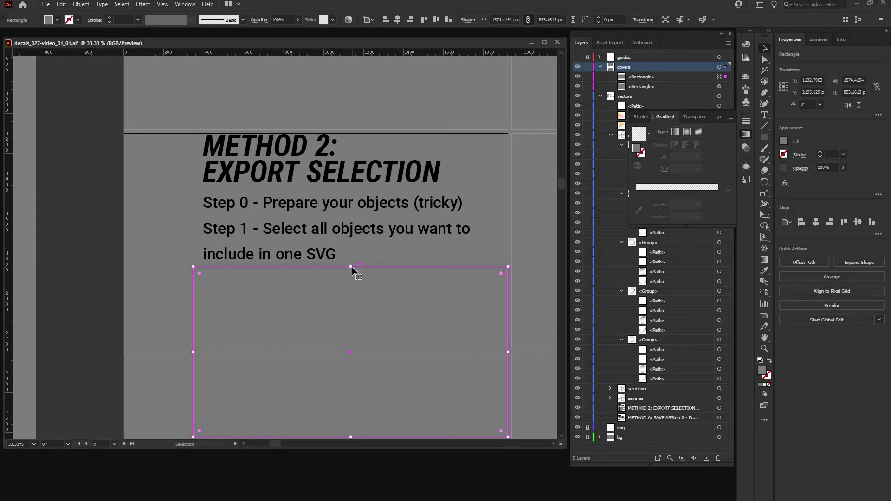
{"action": "left_click_drag", "start_coordinate": [351, 266], "coordinate": [348, 318]}
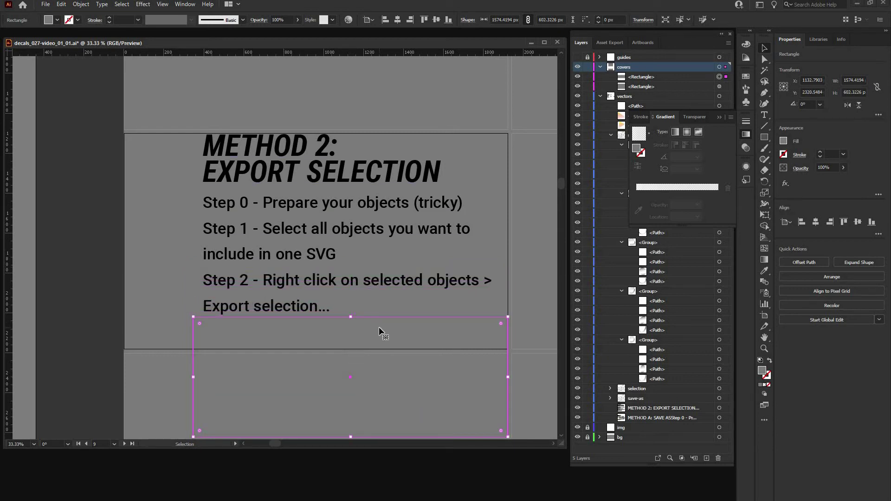
Hide the panels and shrink the cover rectangle further from its top edge to uncover the instructions from Step 3 onward.
{"action": "key", "text": "Tab"}
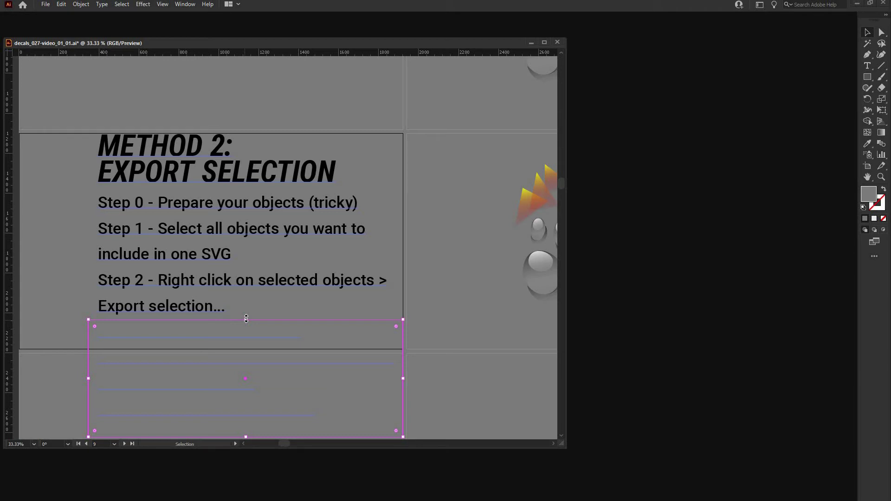
{"action": "left_click_drag", "start_coordinate": [245, 320], "coordinate": [242, 349]}
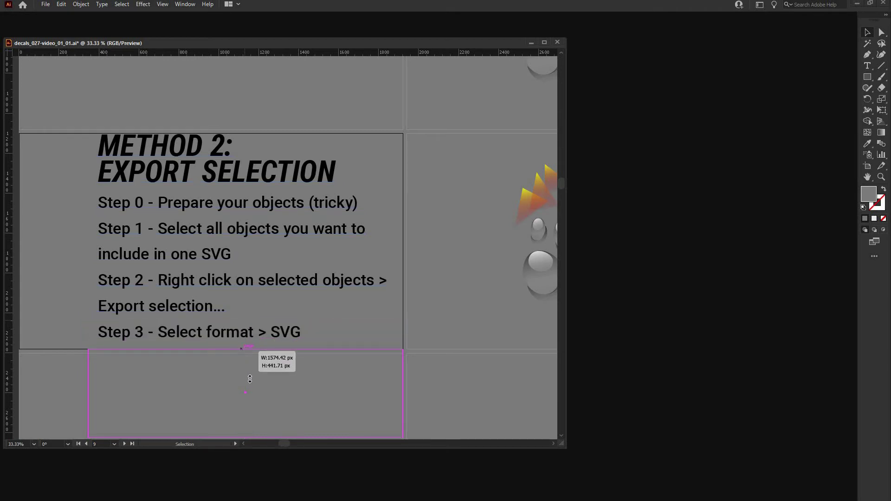
{"action": "left_click_drag", "start_coordinate": [250, 379], "coordinate": [255, 374]}
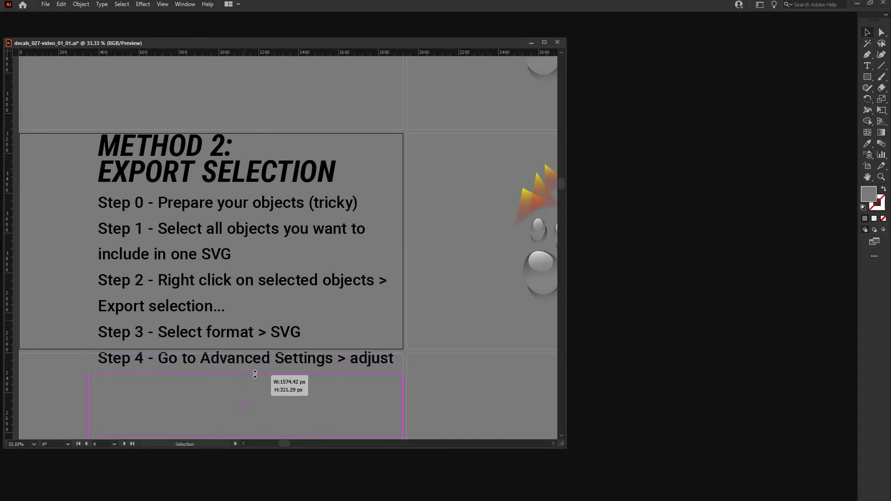
{"action": "left_click_drag", "start_coordinate": [254, 373], "coordinate": [252, 404]}
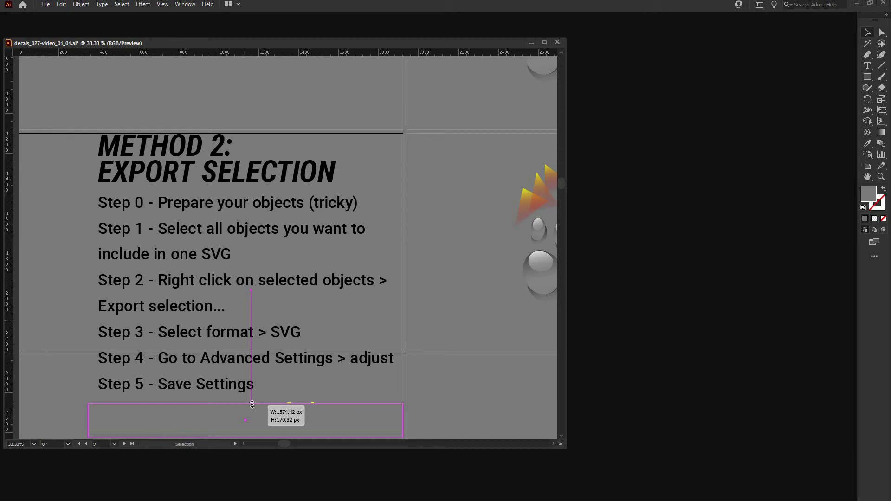
{"action": "left_click_drag", "start_coordinate": [252, 404], "coordinate": [258, 423]}
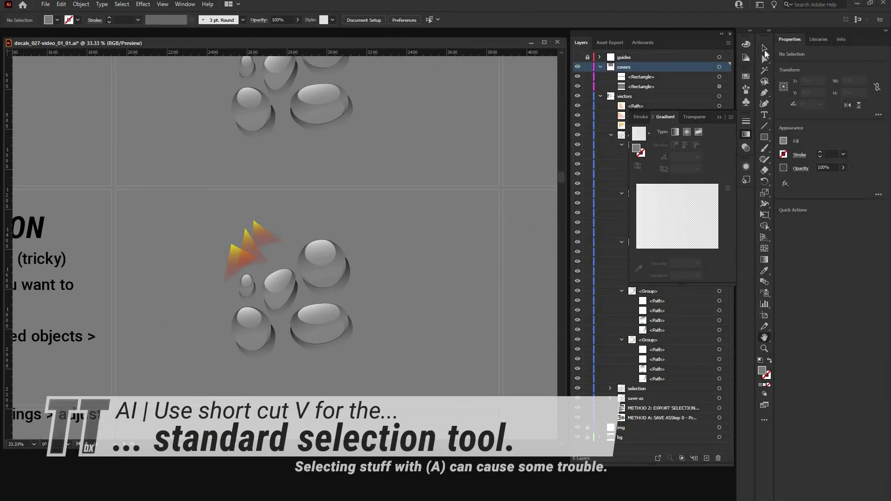
Select all triangles and droplets on the artboard with the Selection tool and start Export Selection for them.
{"action": "key", "text": "v"}
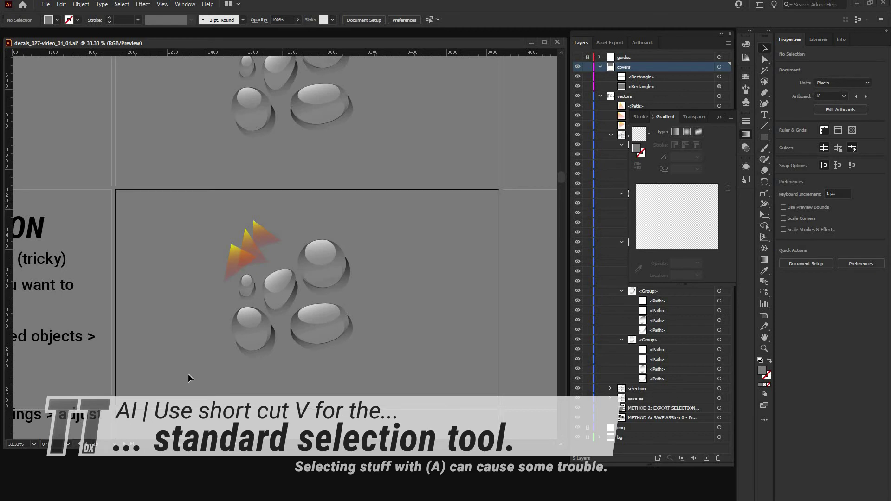
{"action": "left_click", "coordinate": [249, 334]}
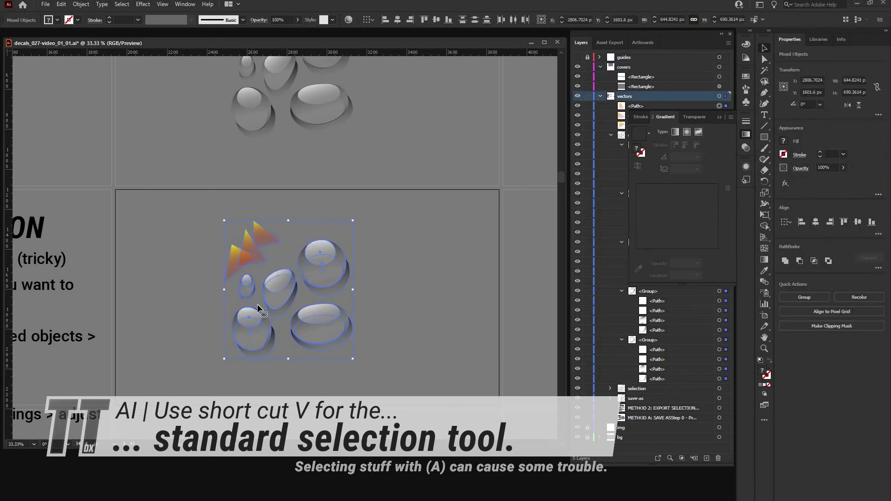
{"action": "right_click", "coordinate": [255, 340]}
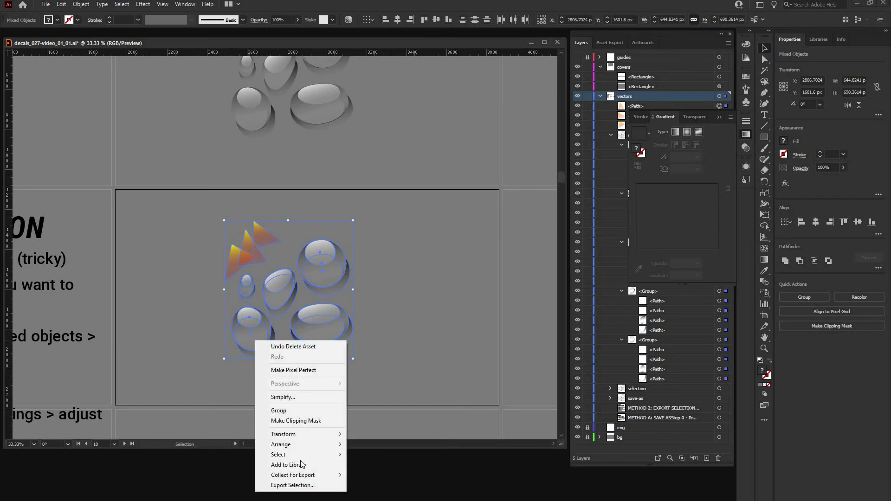
{"action": "left_click", "coordinate": [283, 486]}
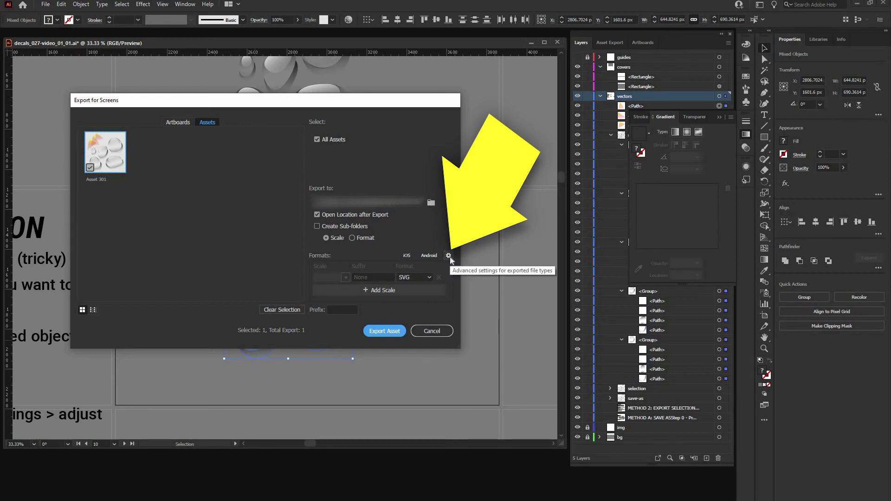
Save the SVG format settings with Presentation Attributes, preserved images, minimal object IDs, 1 decimal, Minify on and Responsive off, and export the asset.
{"action": "left_click", "coordinate": [448, 255]}
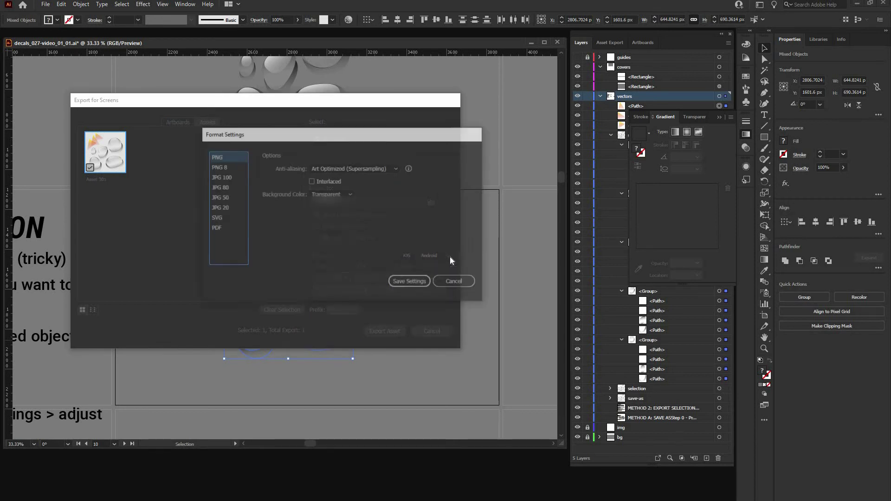
{"action": "left_click", "coordinate": [216, 218]}
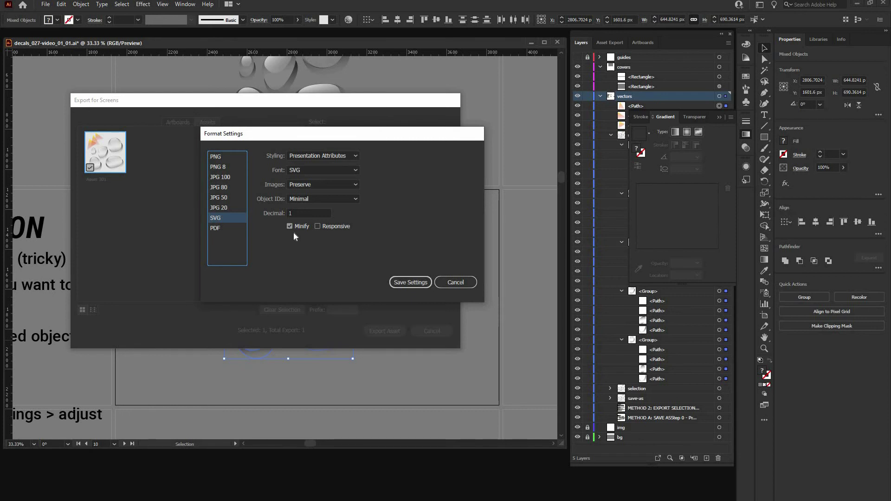
{"action": "left_click", "coordinate": [403, 282]}
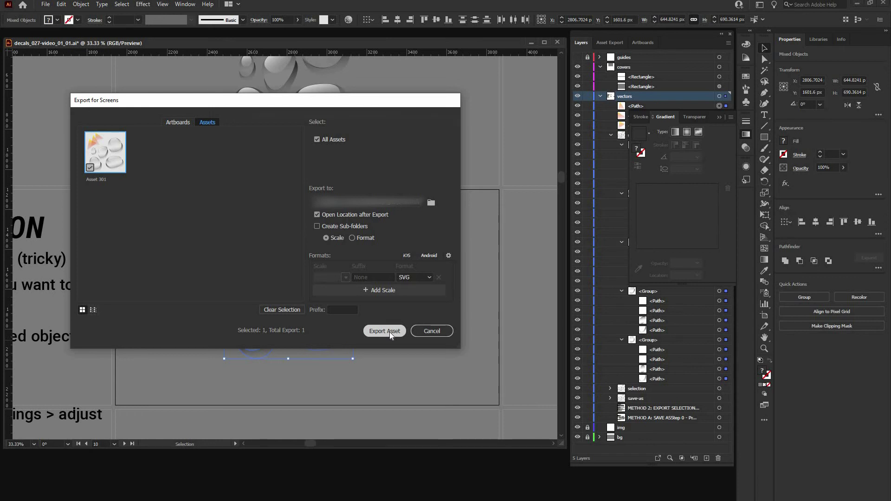
{"action": "left_click", "coordinate": [389, 333]}
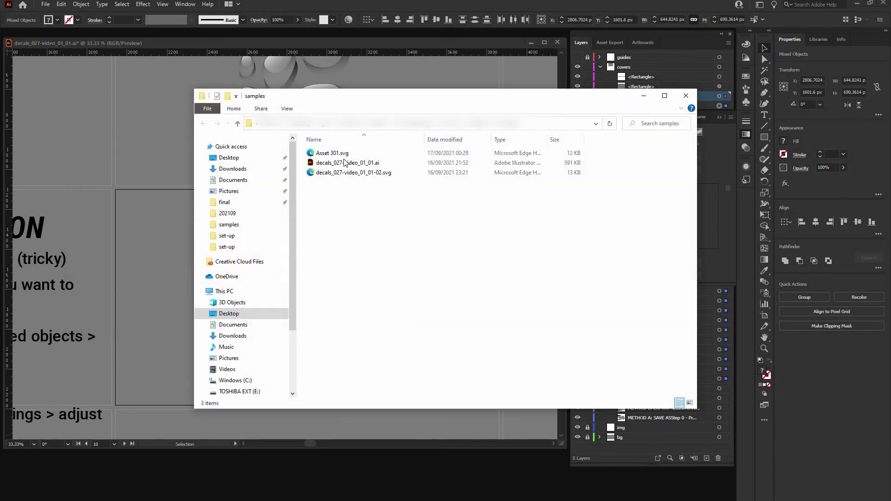
Switch to the Gran Turismo Decal Uploader in the browser and add the exported file Asset 301.svg to its upload list.
{"action": "left_click", "coordinate": [341, 155]}
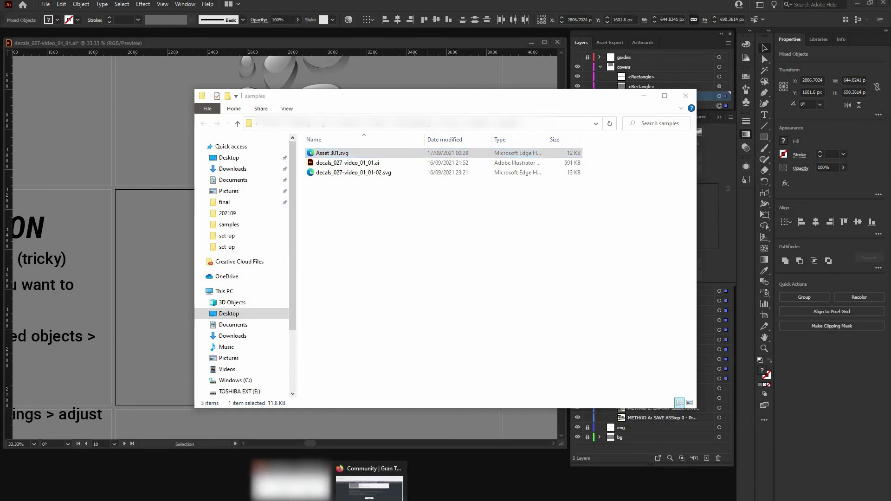
{"action": "left_click", "coordinate": [366, 485]}
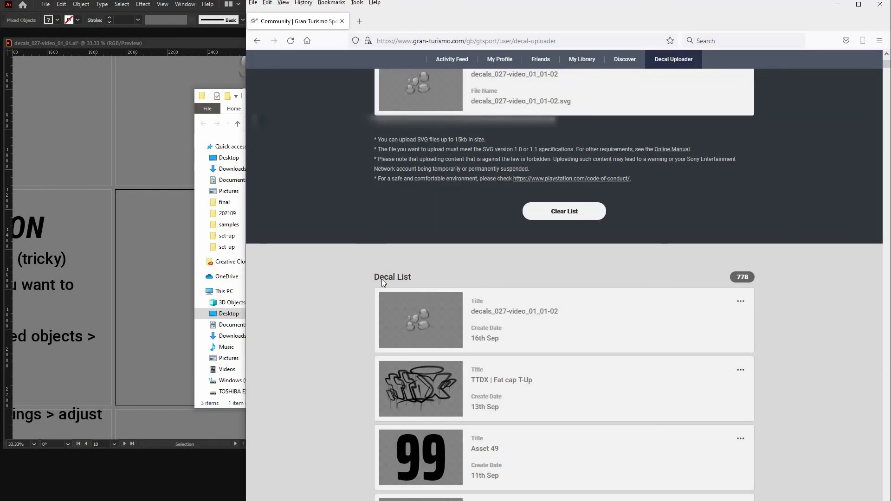
{"action": "scroll", "coordinate": [381, 279], "scroll_direction": "up", "scroll_amount": 5}
{"action": "left_click", "coordinate": [194, 157]}
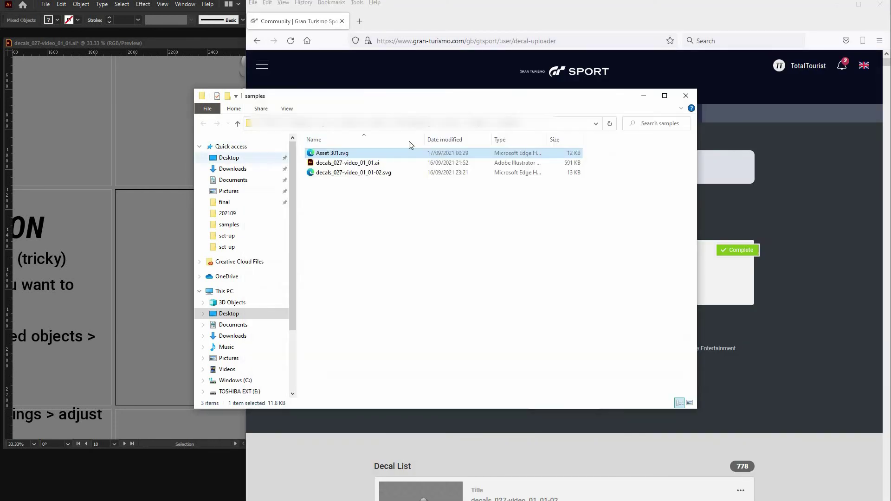
{"action": "left_click_drag", "start_coordinate": [437, 99], "coordinate": [364, 224]}
{"action": "left_click_drag", "start_coordinate": [278, 279], "coordinate": [482, 169]}
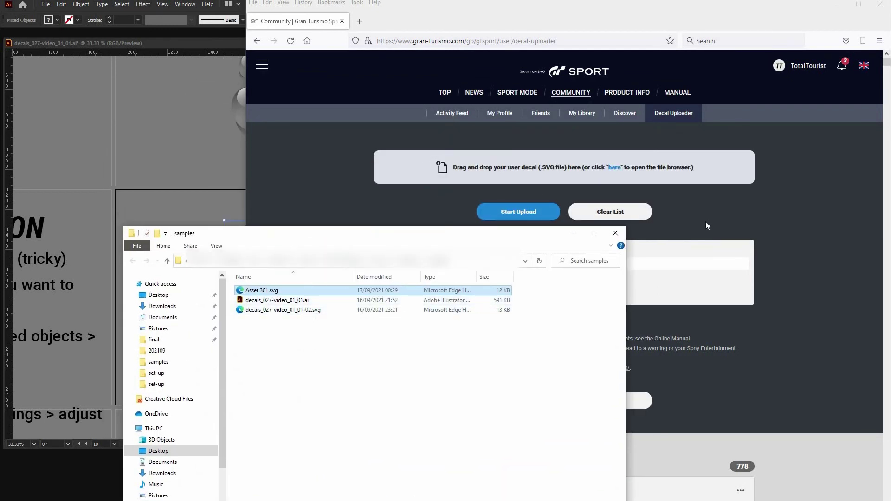
{"action": "left_click", "coordinate": [772, 258]}
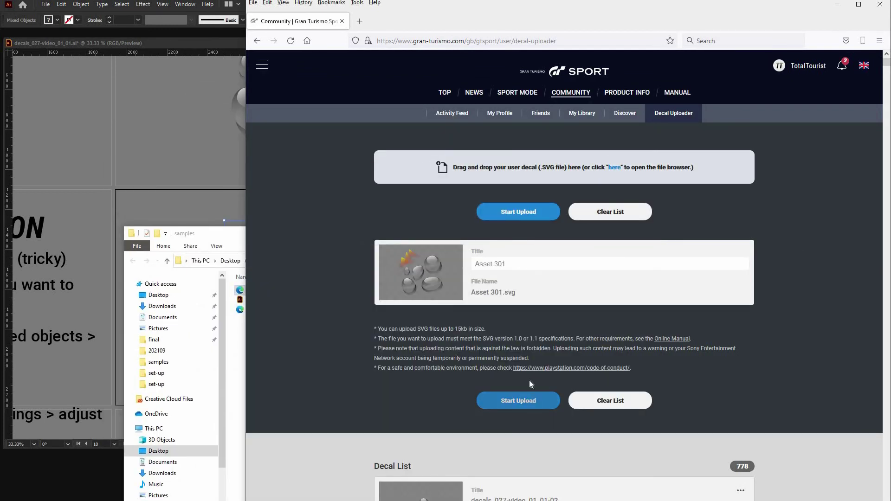
Upload the Asset 301 decal, accepting the Decal Uploader information, and check the decal list.
{"action": "left_click", "coordinate": [529, 394]}
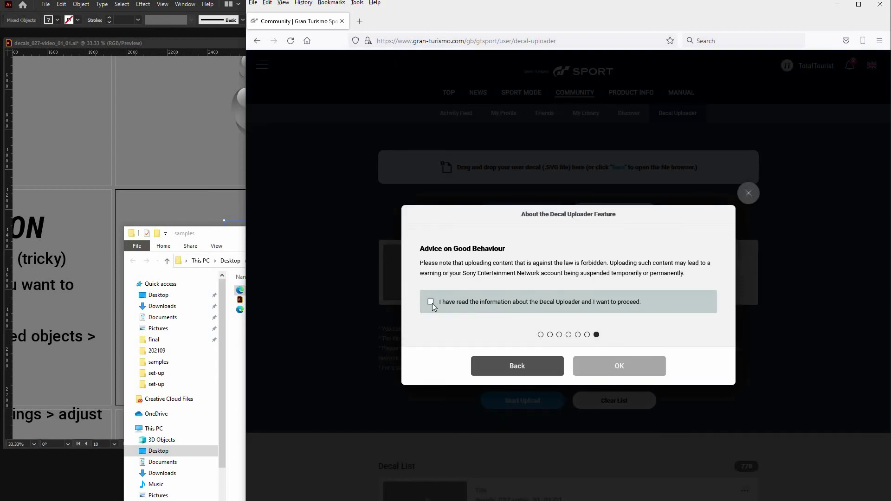
{"action": "left_click", "coordinate": [432, 302]}
{"action": "left_click", "coordinate": [617, 364]}
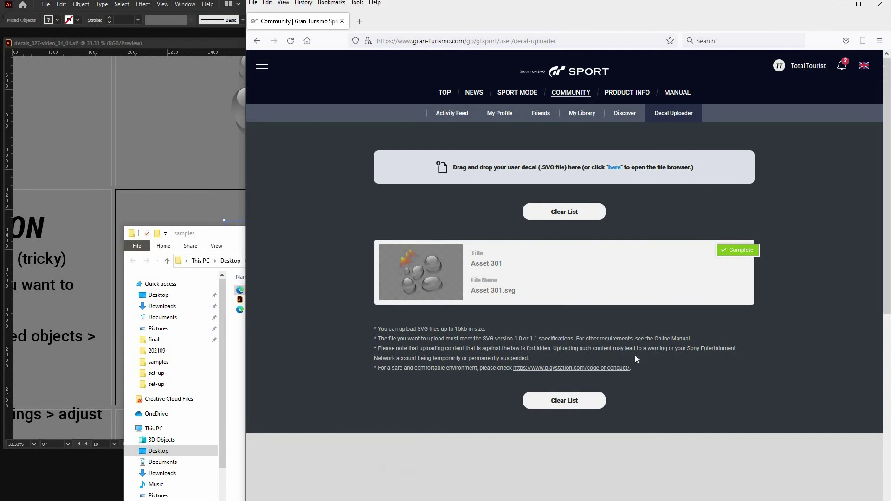
{"action": "scroll", "coordinate": [672, 355], "scroll_direction": "down", "scroll_amount": 3}
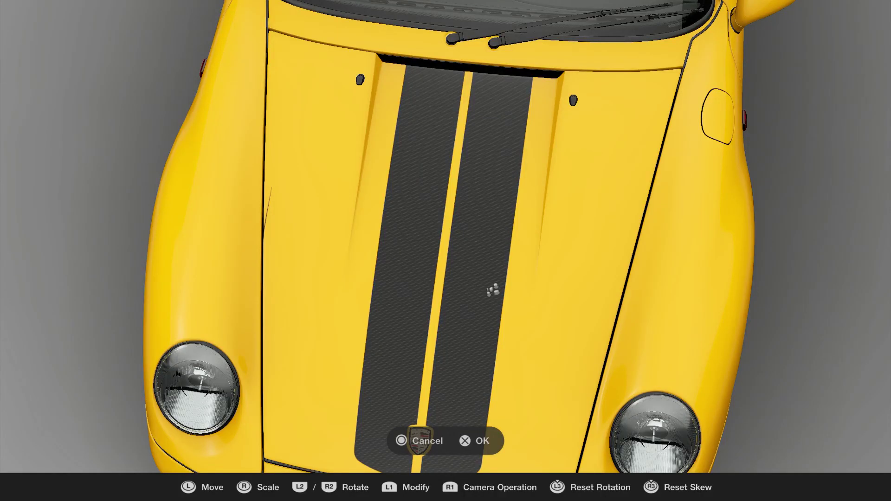
In the Gran Turismo livery editor, confirm the first droplet decal's placement and add the user decal Asset 301 as a new bonnet layer.
{"action": "key", "text": "Return"}
{"action": "left_click", "coordinate": [529, 450]}
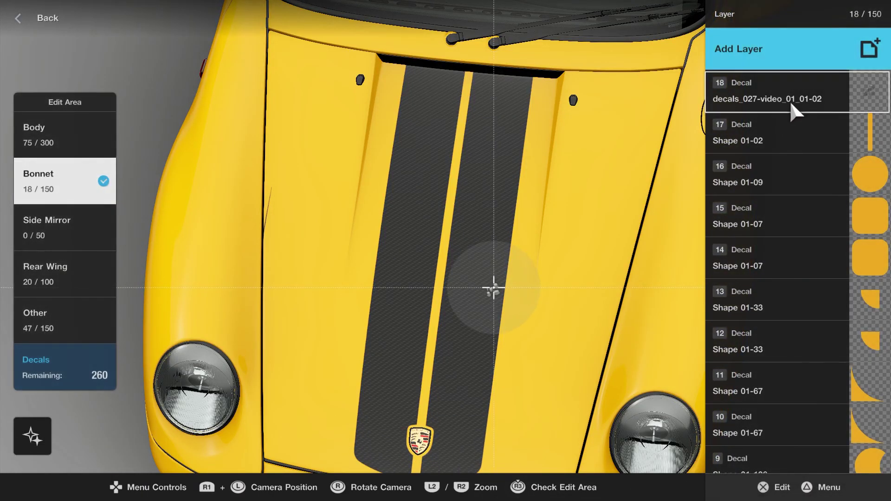
{"action": "left_click", "coordinate": [797, 58]}
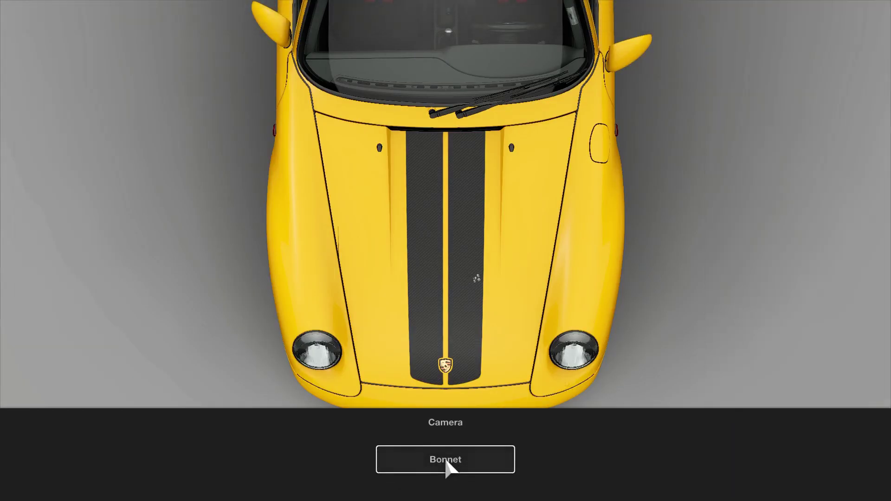
{"action": "left_click", "coordinate": [446, 460]}
{"action": "left_click", "coordinate": [486, 446]}
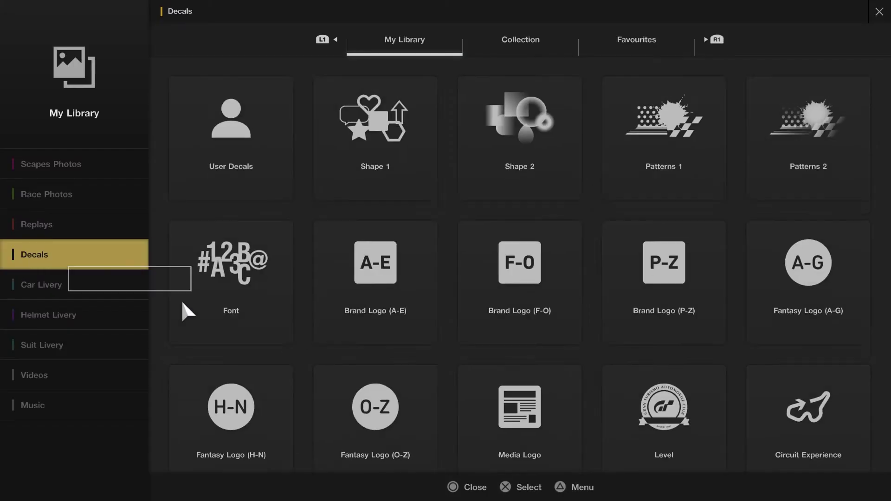
{"action": "left_click", "coordinate": [211, 177]}
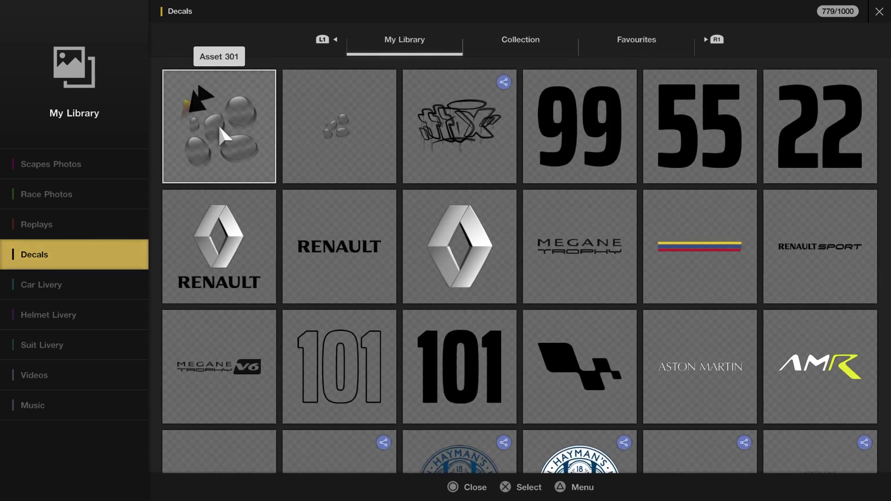
{"action": "left_click", "coordinate": [218, 125]}
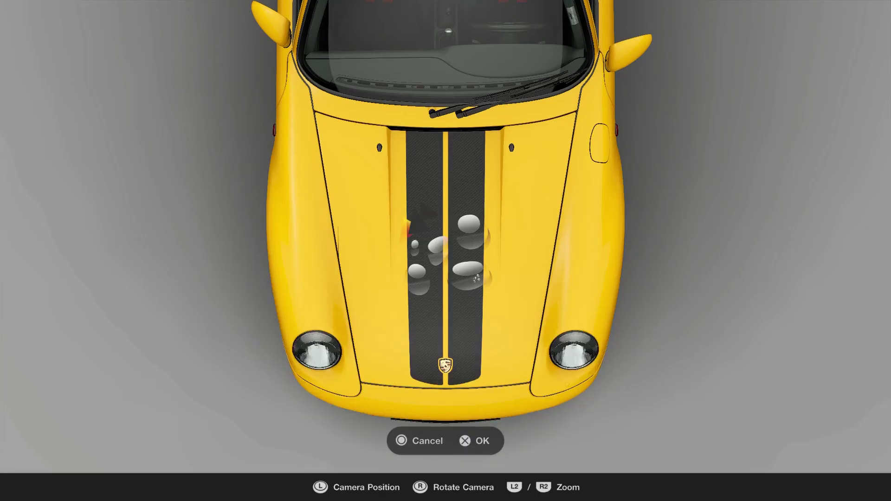
Shrink Asset 301, rotate it anticlockwise and move it toward the front of the bonnet's right-hand black stripe.
{"action": "scroll", "coordinate": [445, 236], "scroll_direction": "up", "scroll_amount": 10}
{"action": "scroll", "coordinate": [446, 236], "scroll_direction": "down", "scroll_amount": 3}
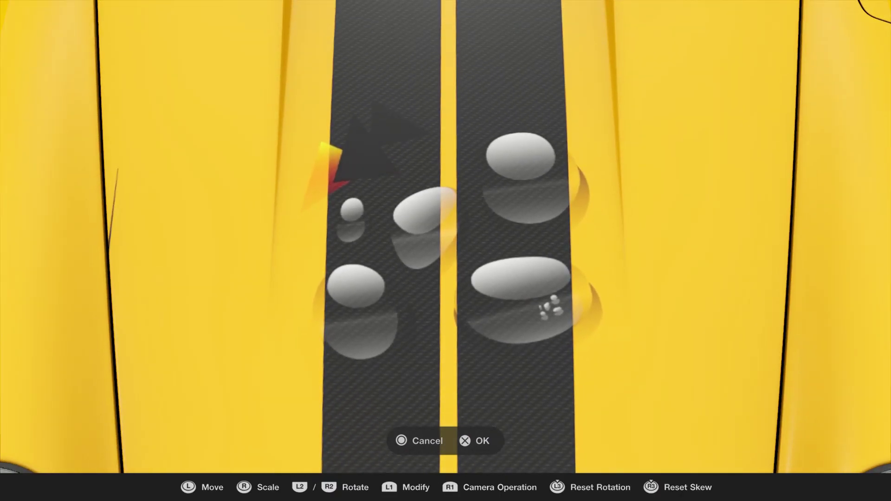
{"action": "scroll", "coordinate": [445, 236], "scroll_direction": "down", "scroll_amount": 3}
{"action": "scroll", "coordinate": [445, 237], "scroll_direction": "down", "scroll_amount": 1}
{"action": "key", "text": "L2"}
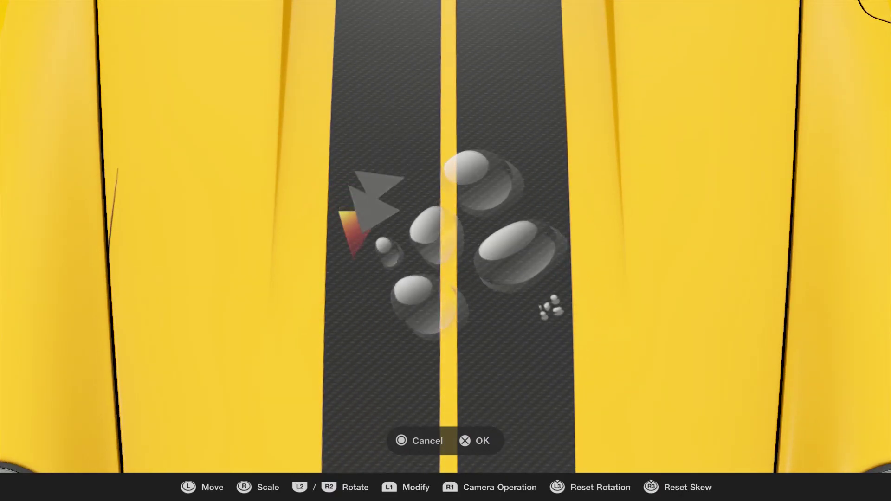
{"action": "key", "text": "Down"}
{"action": "key", "text": "Down"}
{"action": "key", "text": "Right"}
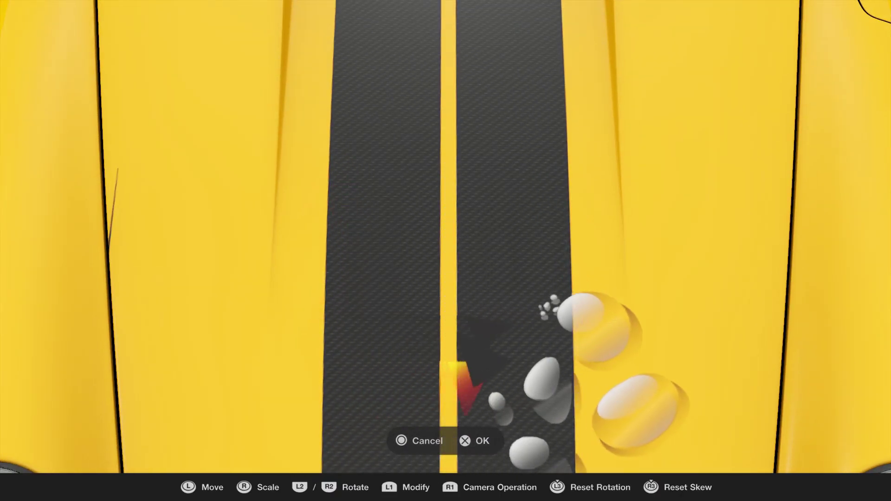
Try Asset 301 rotated clockwise over the plain yellow paint beside the right-hand stripe, and bring it back over the stripes.
{"action": "key", "text": "Right"}
{"action": "key", "text": "Up"}
{"action": "scroll", "coordinate": [445, 236], "scroll_direction": "up", "scroll_amount": 1}
{"action": "key", "text": "Left"}
{"action": "key", "text": "Right"}
{"action": "key", "text": "R2"}
{"action": "key", "text": "Up"}
{"action": "key", "text": "Left"}
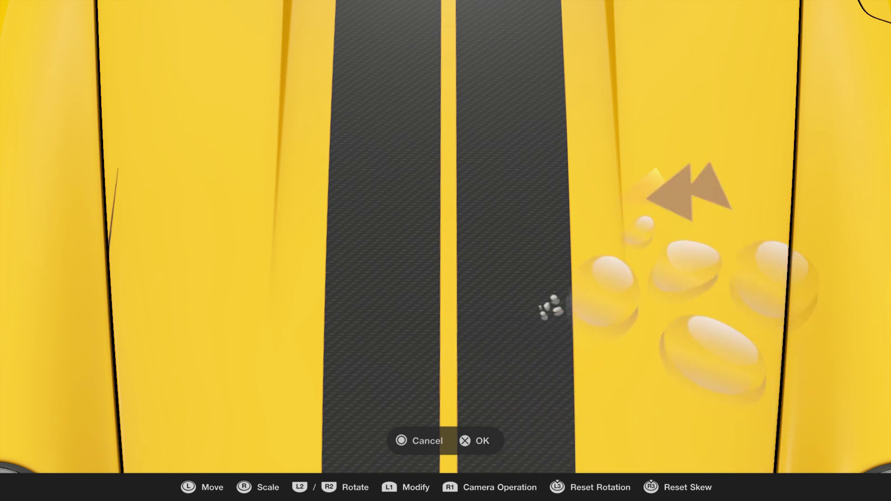
{"action": "key", "text": "Left"}
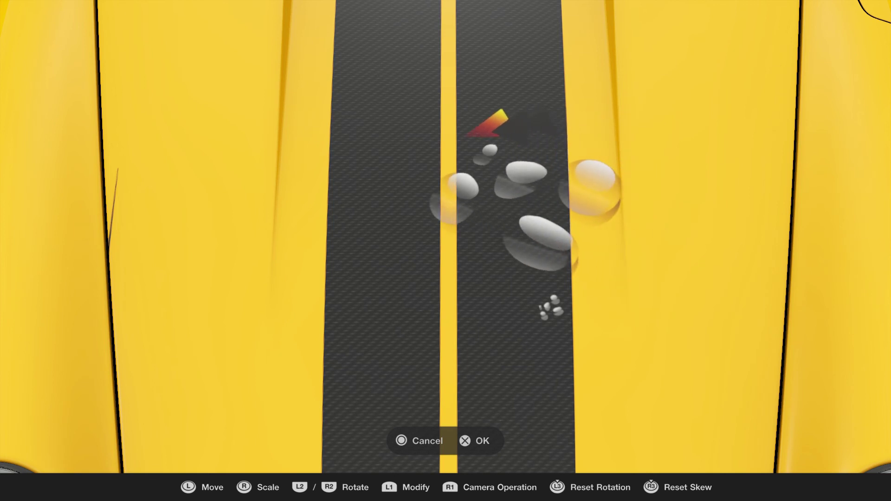
Scale Asset 301 down, straighten it and place it across the left-hand stripe and yellow centre line, confirming the placement.
{"action": "key", "text": "L2"}
{"action": "key", "text": "L2"}
{"action": "scroll", "coordinate": [522, 188], "scroll_direction": "down", "scroll_amount": 3}
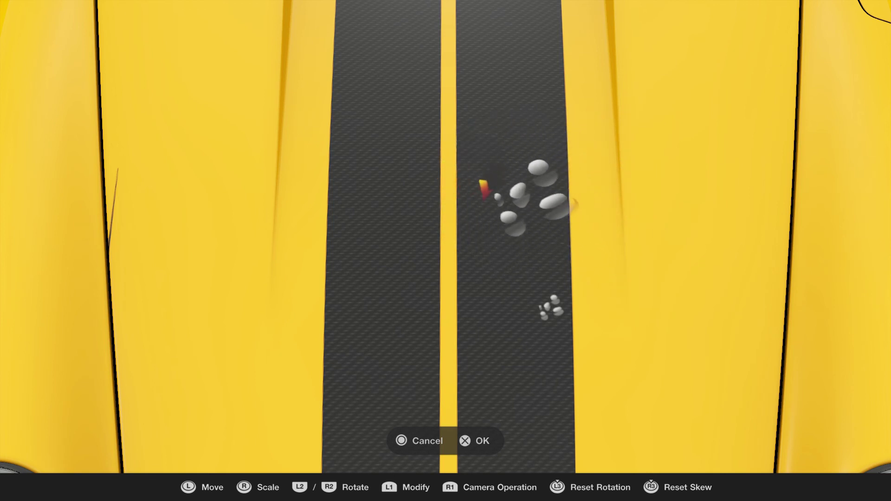
{"action": "key", "text": "Down"}
{"action": "key", "text": "Left"}
{"action": "scroll", "coordinate": [518, 216], "scroll_direction": "up", "scroll_amount": 3}
{"action": "key", "text": "Down"}
{"action": "key", "text": "R2"}
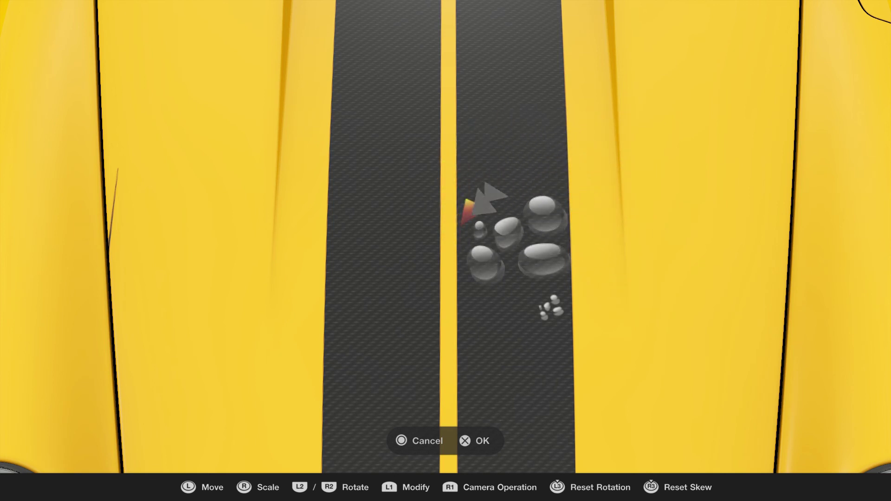
{"action": "key", "text": "Left"}
{"action": "key", "text": "Left"}
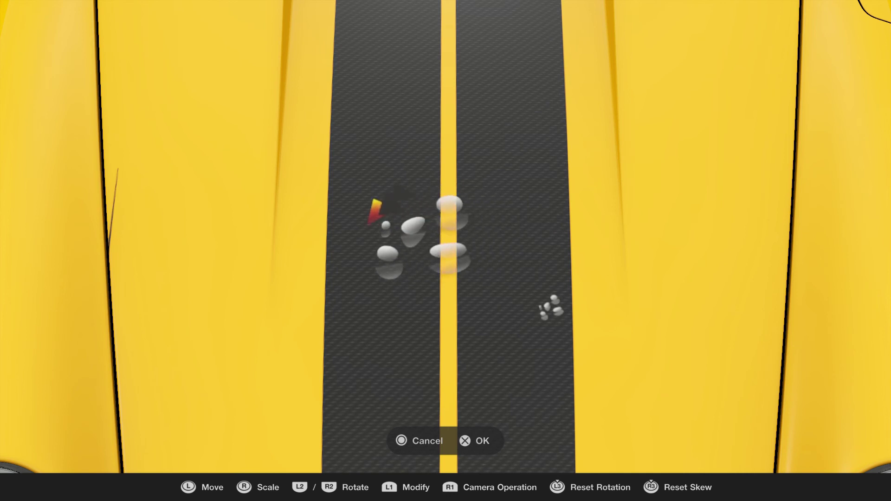
{"action": "key", "text": "Return"}
{"action": "left_click", "coordinate": [525, 445]}
Edit the decals_027-video_01_01-02 layer, matching its droplets to the size of Asset 301 and placing it beside them on the right-hand stripe.
{"action": "left_click", "coordinate": [798, 116]}
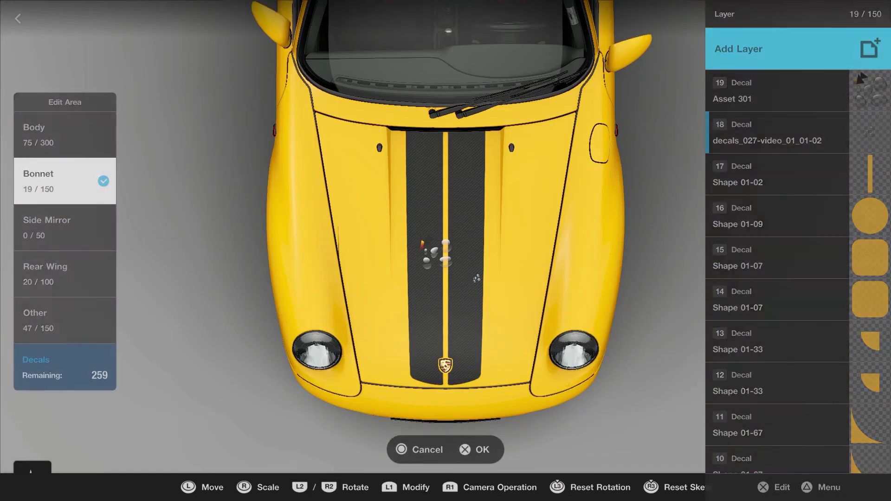
{"action": "key", "text": "L3"}
{"action": "key", "text": "R1"}
{"action": "key", "text": "R2"}
{"action": "key", "text": "Up"}
{"action": "key", "text": "Left"}
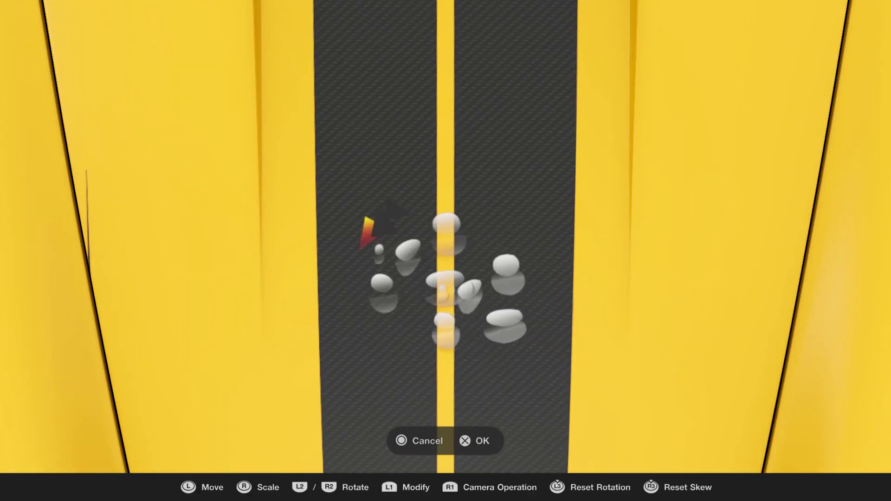
{"action": "key", "text": "Left"}
{"action": "key", "text": "Up"}
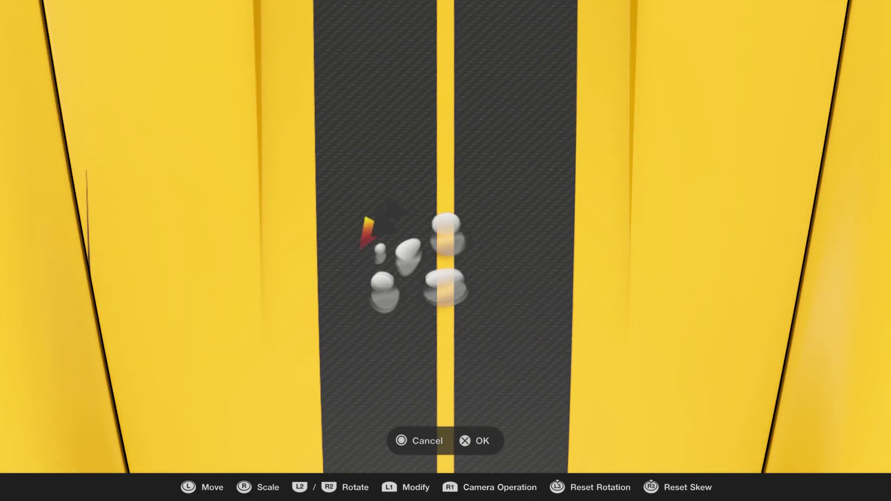
{"action": "key", "text": "Right"}
{"action": "key", "text": "Return"}
{"action": "left_click", "coordinate": [495, 450]}
Move Asset 301 directly above the other droplet decal on the right-hand stripe and compare both from several camera angles.
{"action": "left_click", "coordinate": [798, 99]}
{"action": "scroll", "coordinate": [446, 250], "scroll_direction": "up", "scroll_amount": 5}
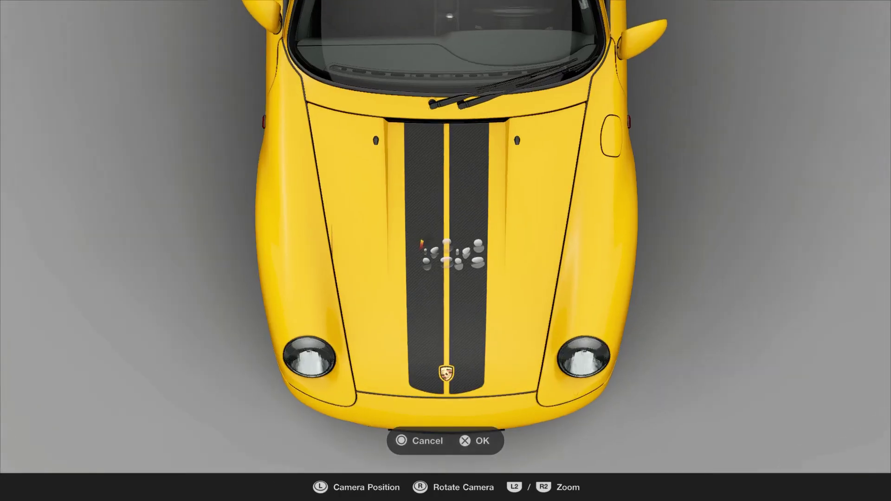
{"action": "key", "text": "Right"}
{"action": "key", "text": "Up"}
{"action": "key", "text": "Right"}
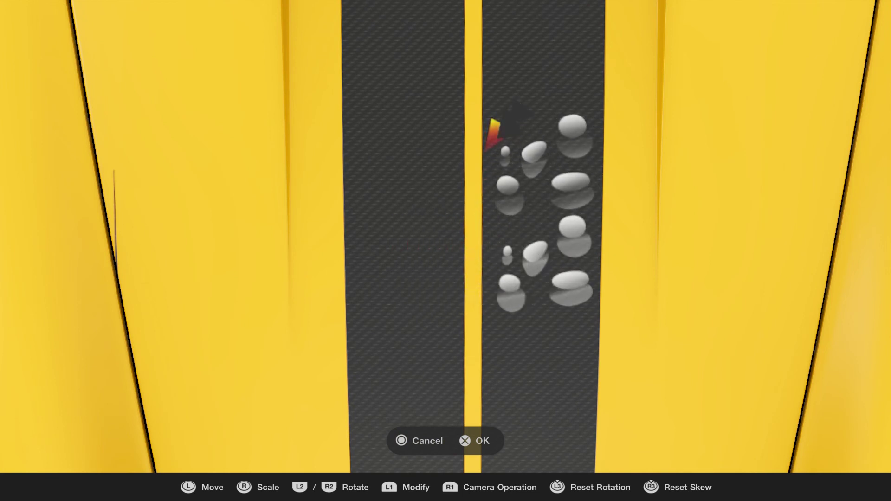
{"action": "scroll", "coordinate": [446, 250], "scroll_direction": "down", "scroll_amount": 5}
{"action": "key", "text": "Right"}
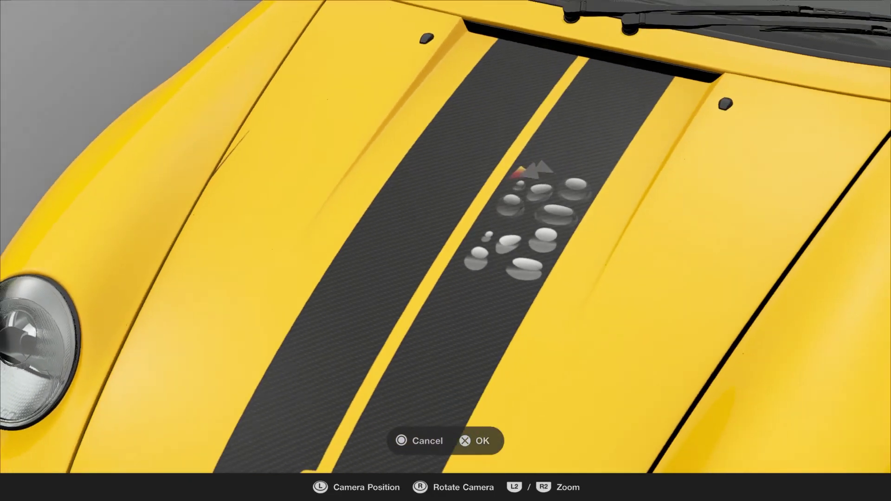
{"action": "key", "text": "Up"}
{"action": "key", "text": "Right"}
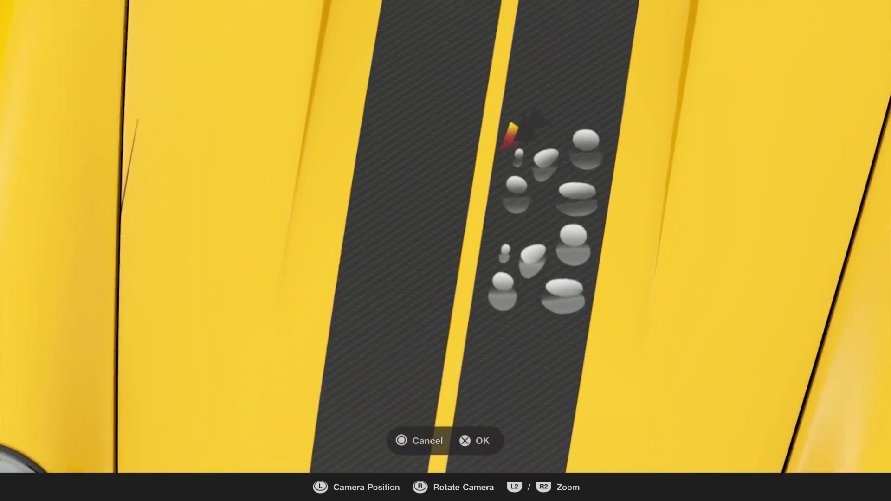
{"action": "scroll", "coordinate": [445, 251], "scroll_direction": "down", "scroll_amount": 5}
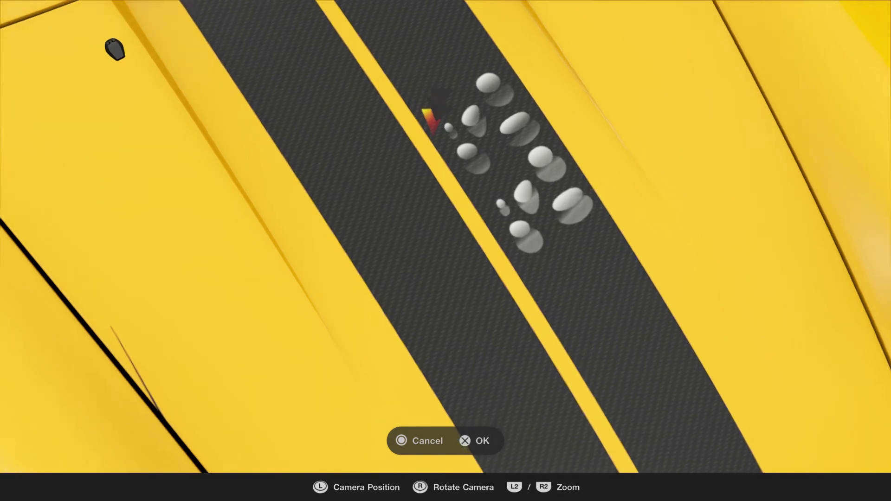
Move Asset 301 onto the left-hand stripe, level with the other droplet decal, and confirm its placement.
{"action": "key", "text": "Left"}
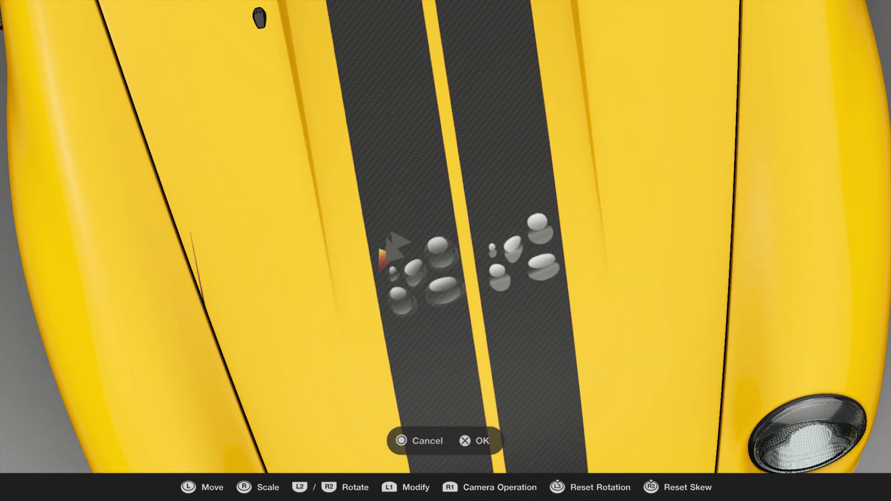
{"action": "key", "text": "Return"}
{"action": "left_click", "coordinate": [529, 437]}
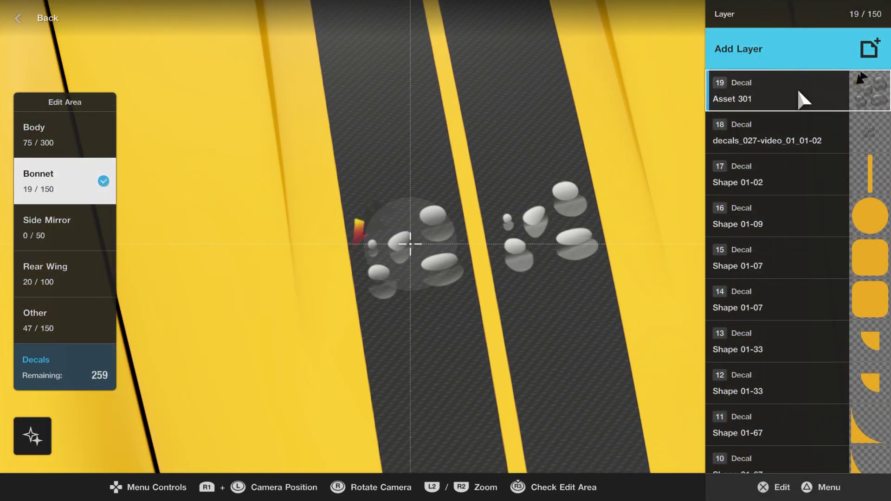
Browse the water drop decals in My Library and examine the details of Water | Drop pattern 08.
{"action": "key", "text": "Down"}
{"action": "key", "text": "Down"}
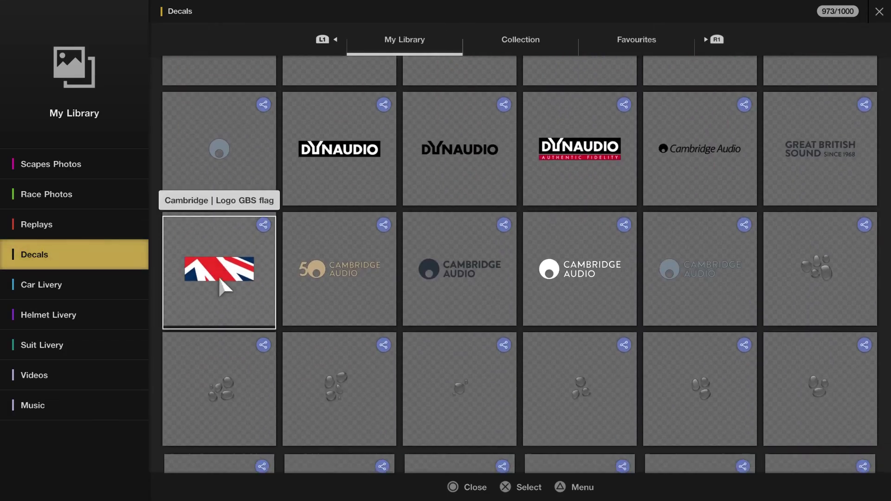
{"action": "scroll", "coordinate": [219, 280], "scroll_direction": "down", "scroll_amount": 3}
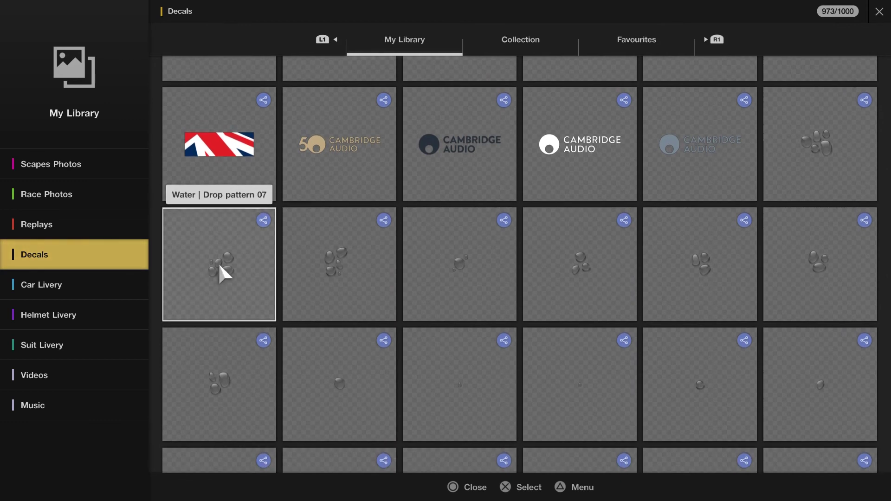
{"action": "scroll", "coordinate": [219, 294], "scroll_direction": "down", "scroll_amount": 2}
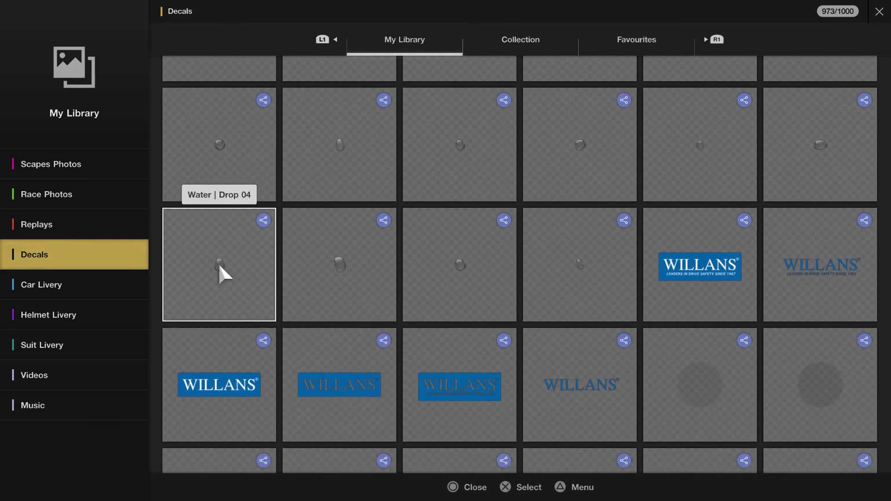
{"action": "scroll", "coordinate": [219, 263], "scroll_direction": "up", "scroll_amount": 5}
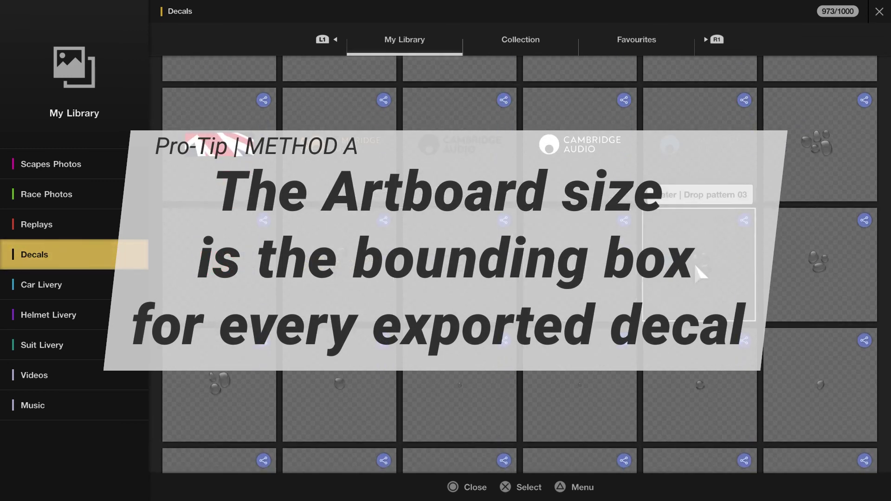
{"action": "left_click", "coordinate": [722, 278]}
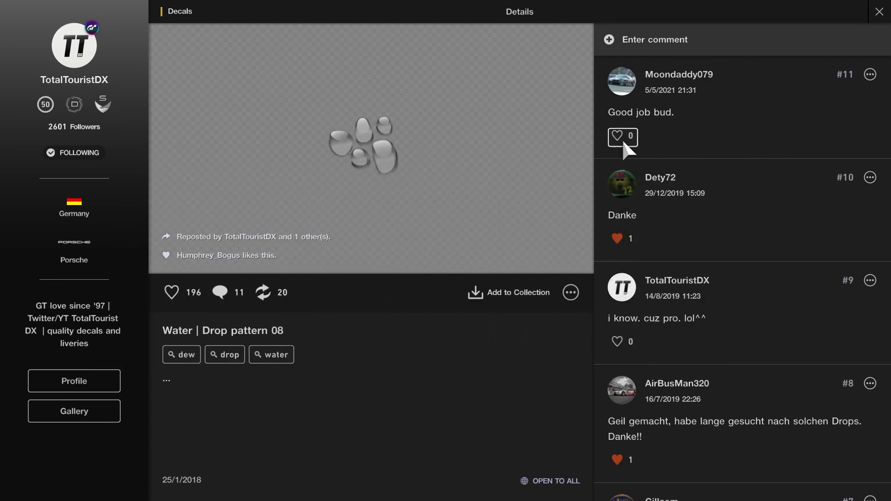
{"action": "left_click", "coordinate": [622, 135]}
{"action": "key", "text": "Escape"}
Examine the details of the Water | Drop pattern 07 decal.
{"action": "key", "text": "Down"}
{"action": "key", "text": "Left"}
{"action": "key", "text": "Left"}
{"action": "key", "text": "Left"}
{"action": "key", "text": "Left"}
{"action": "key", "text": "Left"}
{"action": "key", "text": "Return"}
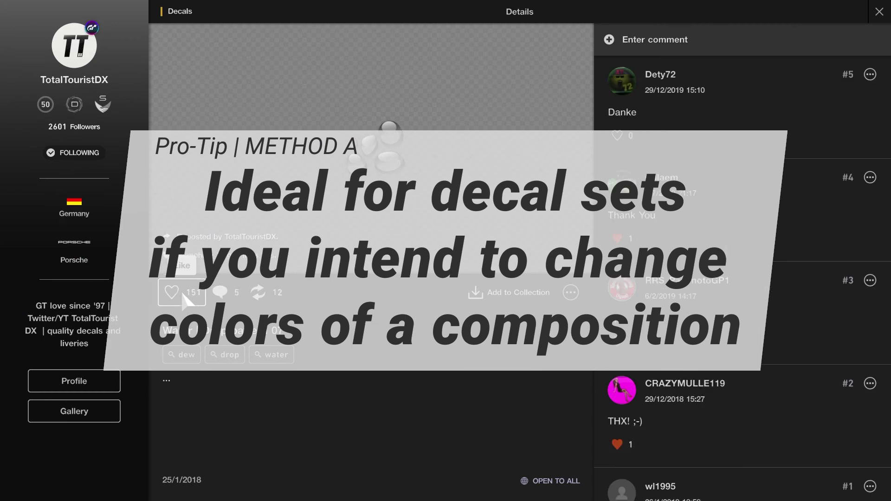
{"action": "key", "text": "Right"}
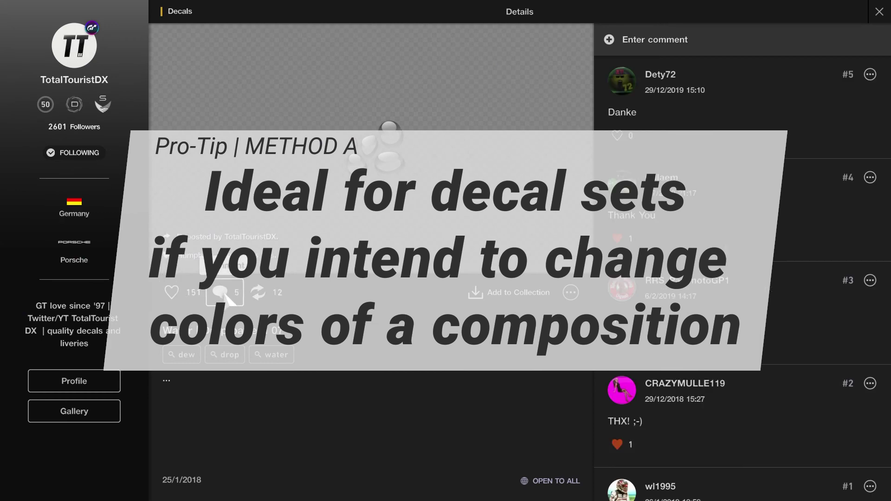
{"action": "left_click", "coordinate": [623, 137]}
{"action": "key", "text": "Escape"}
Examine the details of the Water | Drop pattern 06 and Drop pattern 05 decals.
{"action": "key", "text": "Down"}
{"action": "key", "text": "Up"}
{"action": "key", "text": "Right"}
{"action": "key", "text": "Return"}
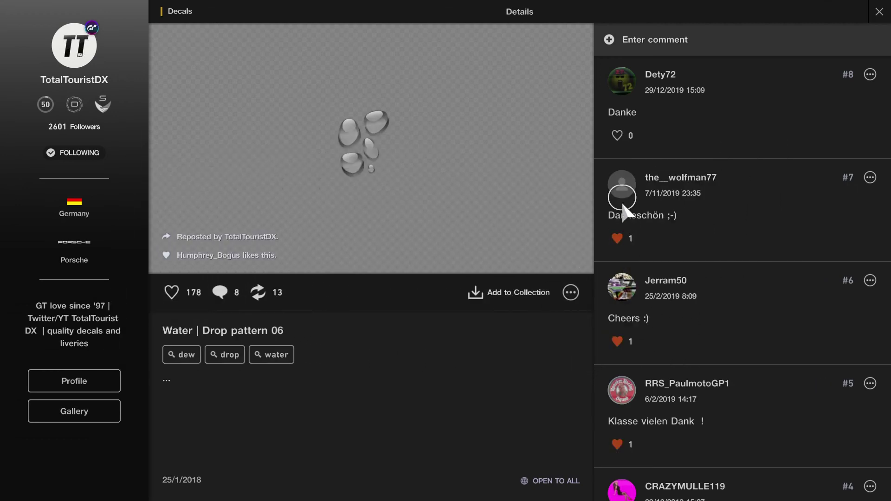
{"action": "left_click", "coordinate": [622, 134]}
{"action": "key", "text": "Escape"}
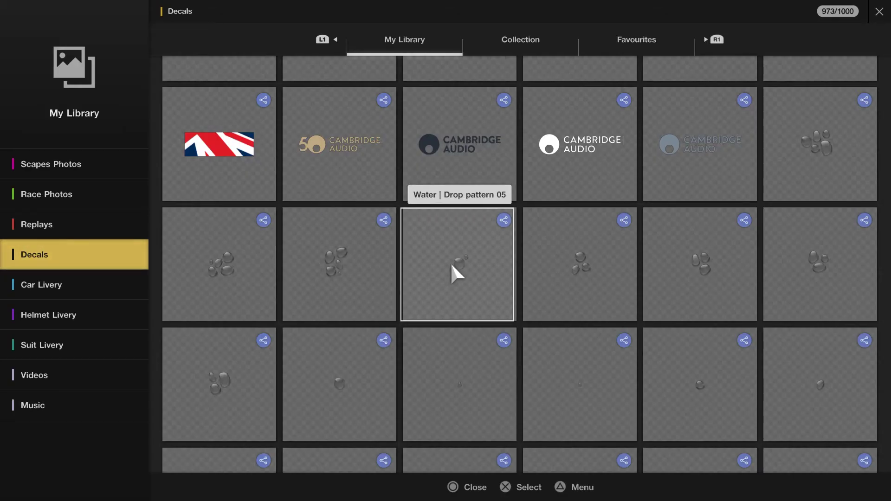
{"action": "left_click", "coordinate": [454, 263]}
{"action": "key", "text": "Escape"}
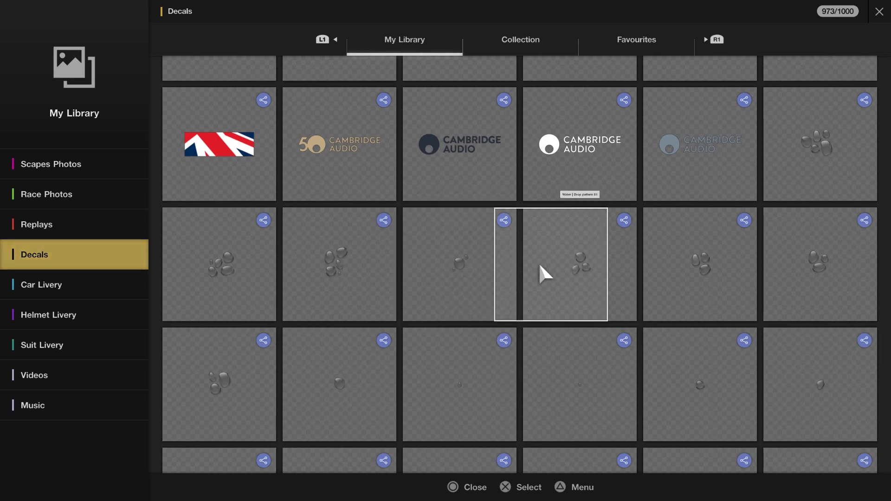
Examine the details of the Water | Drop pattern 04, 03 and 02 decals.
{"action": "left_click", "coordinate": [557, 269]}
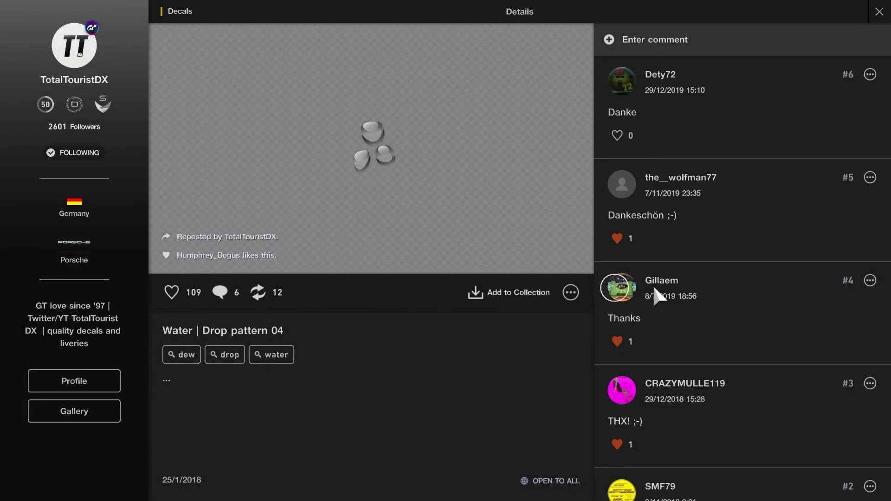
{"action": "key", "text": "Escape"}
{"action": "left_click", "coordinate": [661, 269]}
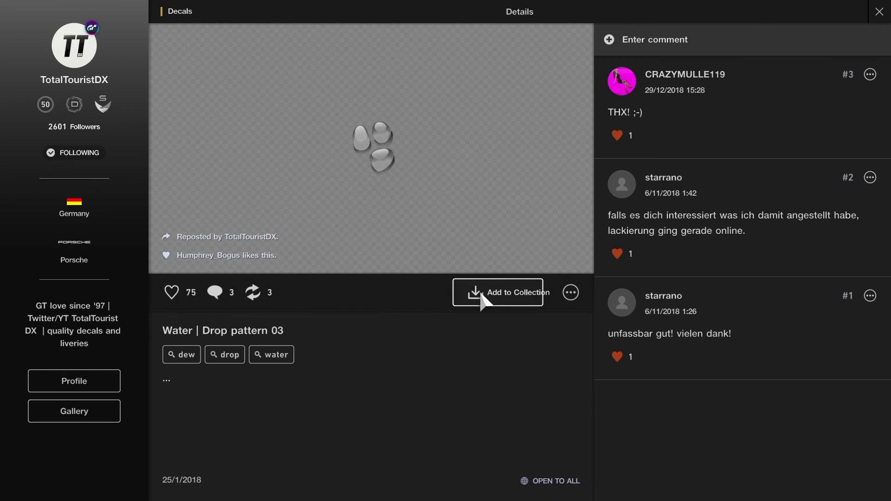
{"action": "key", "text": "Escape"}
{"action": "left_click", "coordinate": [821, 271]}
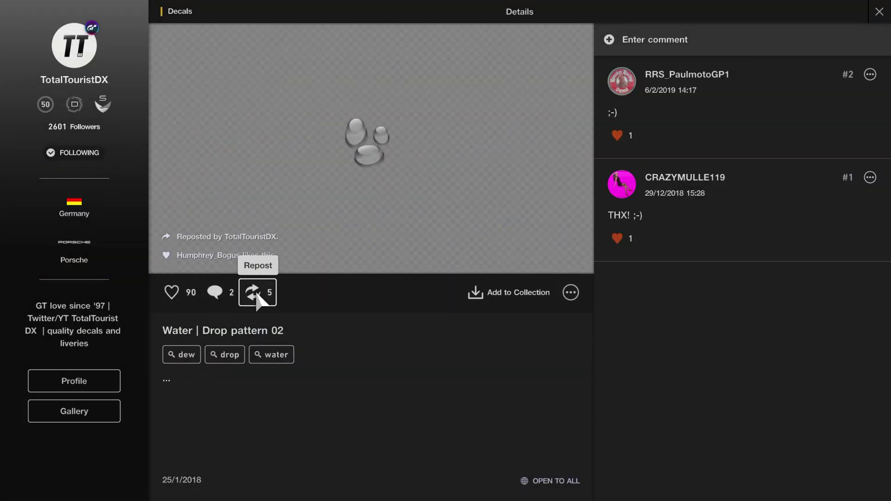
{"action": "key", "text": "Escape"}
Examine the details of Water | Drop pattern 01 and the single droplet decal Water | Drop 15.
{"action": "scroll", "coordinate": [789, 278], "scroll_direction": "down", "scroll_amount": 1}
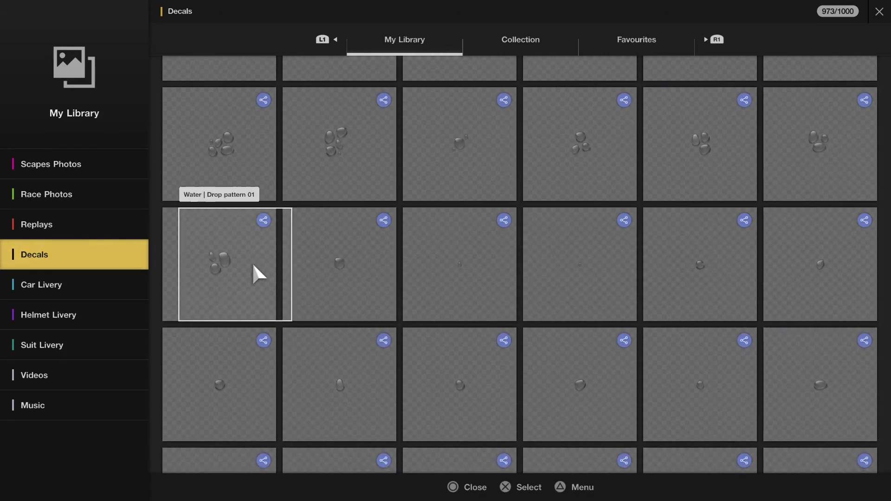
{"action": "left_click", "coordinate": [241, 266]}
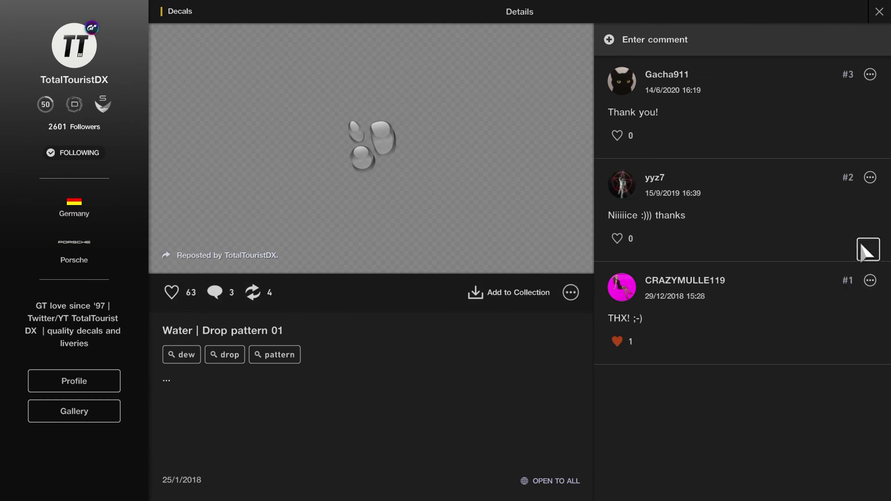
{"action": "left_click", "coordinate": [617, 135]}
{"action": "key", "text": "Escape"}
{"action": "left_click", "coordinate": [326, 264]}
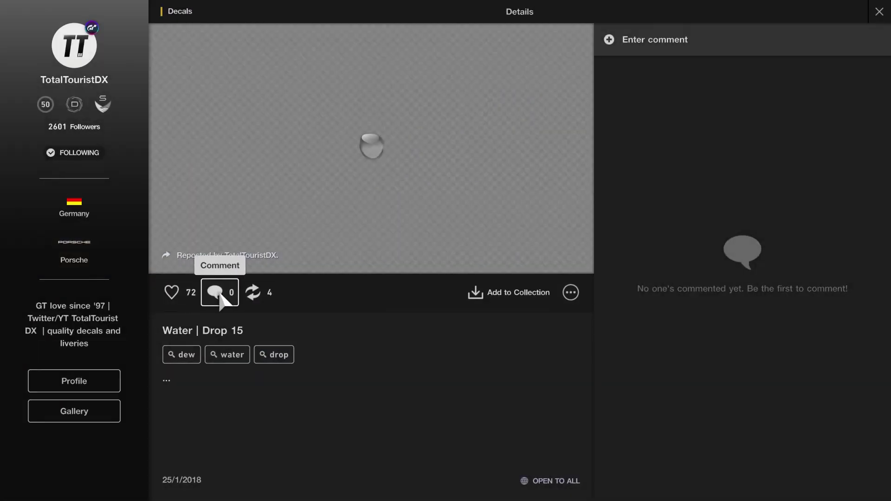
{"action": "key", "text": "Escape"}
Go through the details of the following single droplet decals in the library, up to Water | Drop 09.
{"action": "left_click", "coordinate": [371, 262]}
{"action": "key", "text": "Escape"}
{"action": "left_click", "coordinate": [570, 263]}
{"action": "key", "text": "Escape"}
{"action": "left_click", "coordinate": [770, 191]}
{"action": "key", "text": "Escape"}
{"action": "left_click", "coordinate": [815, 268]}
{"action": "key", "text": "Escape"}
{"action": "left_click", "coordinate": [341, 271]}
{"action": "key", "text": "Escape"}
{"action": "left_click", "coordinate": [288, 264]}
{"action": "key", "text": "Escape"}
{"action": "left_click", "coordinate": [330, 298]}
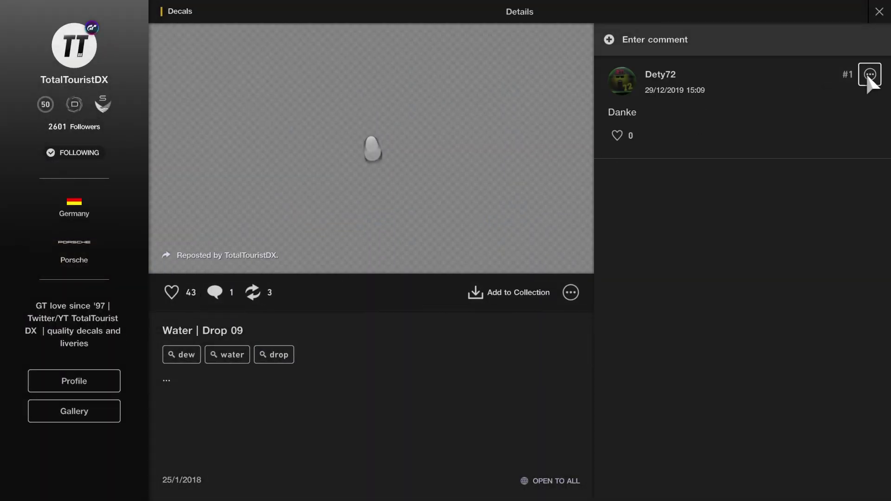
{"action": "key", "text": "Escape"}
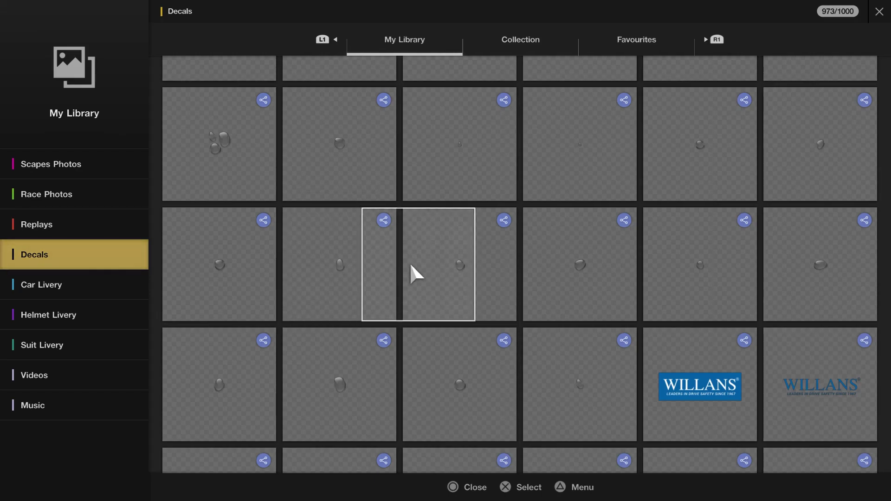
Examine the details of the Water | Drop 08 and Drop 07 decals.
{"action": "left_click", "coordinate": [429, 272]}
{"action": "key", "text": "Escape"}
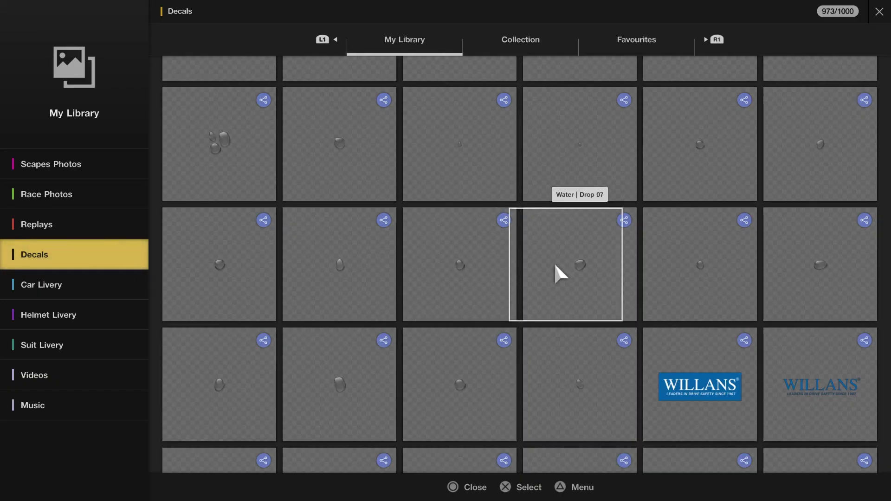
{"action": "left_click", "coordinate": [570, 274]}
{"action": "key", "text": "Escape"}
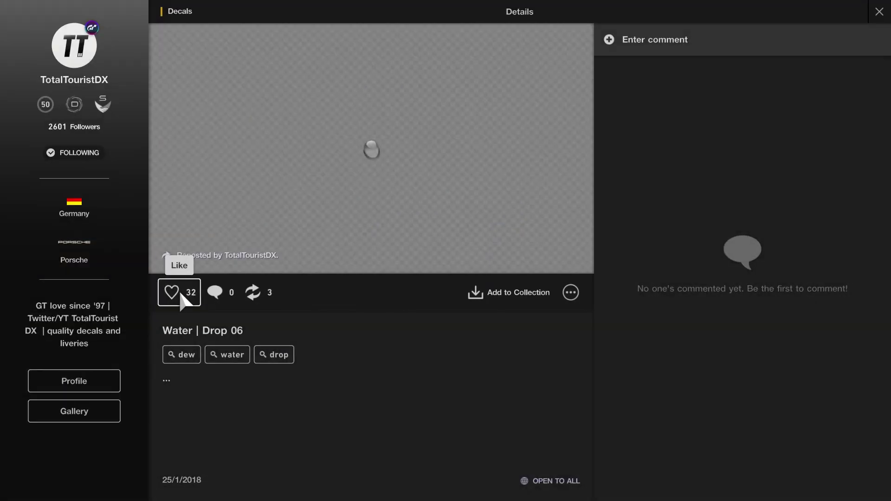